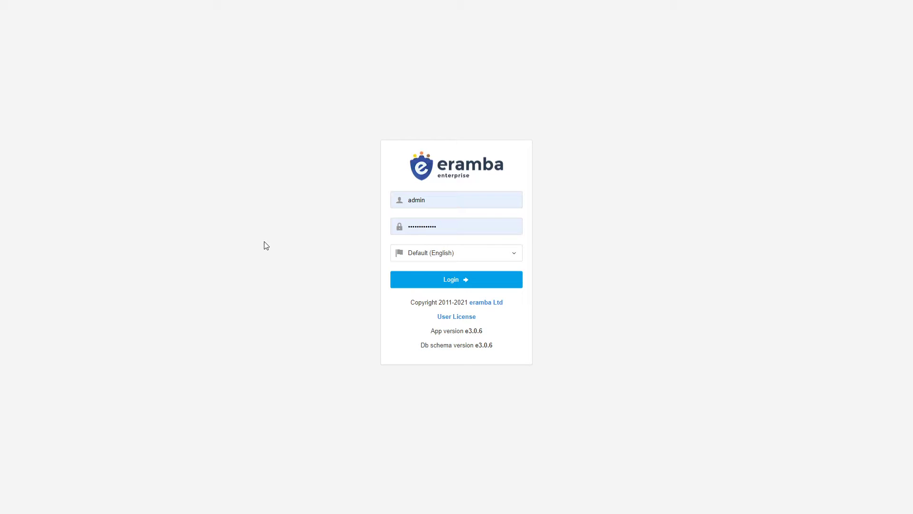
- Log in with the prefilled admin credentials and open the asset-based risk management section (Gestión de riesgos de activos)
{"action": "key", "text": "Return"}
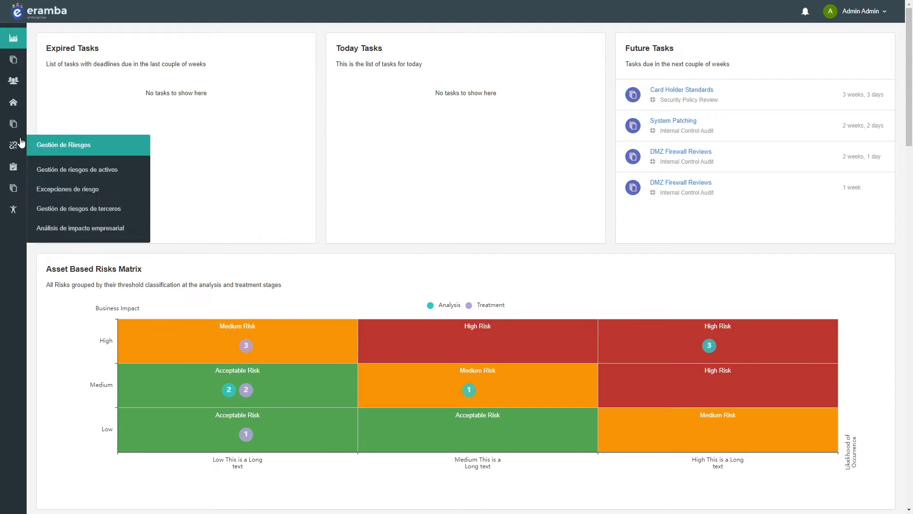
{"action": "mouse_move", "coordinate": [14, 103]}
{"action": "mouse_move", "coordinate": [10, 147]}
{"action": "left_click", "coordinate": [115, 171]}
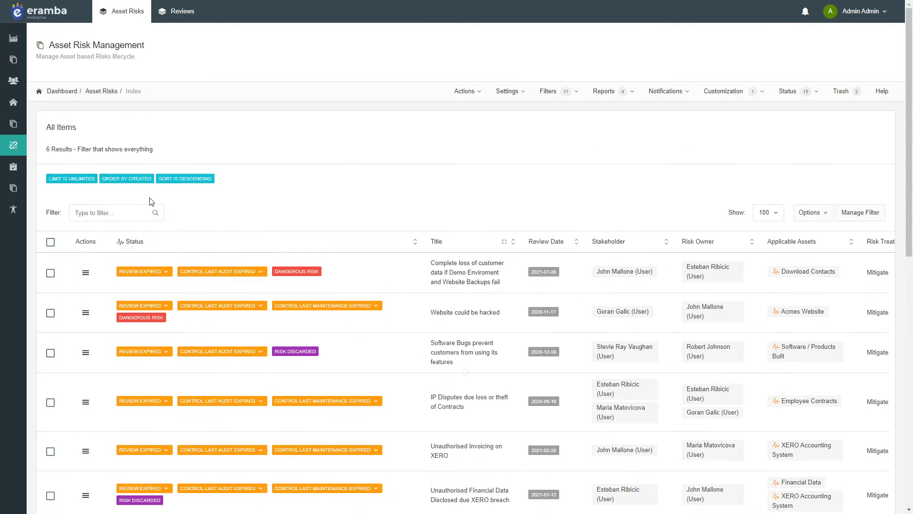
- Examine the asset risk list, reading the statuses and titles such as "Website could be hacked" and "Software Bugs prevent customers from using its features"
{"action": "scroll", "coordinate": [300, 382], "scroll_direction": "down", "scroll_amount": 1}
{"action": "scroll", "coordinate": [301, 380], "scroll_direction": "down", "scroll_amount": 4}
{"action": "scroll", "coordinate": [301, 380], "scroll_direction": "up", "scroll_amount": 3}
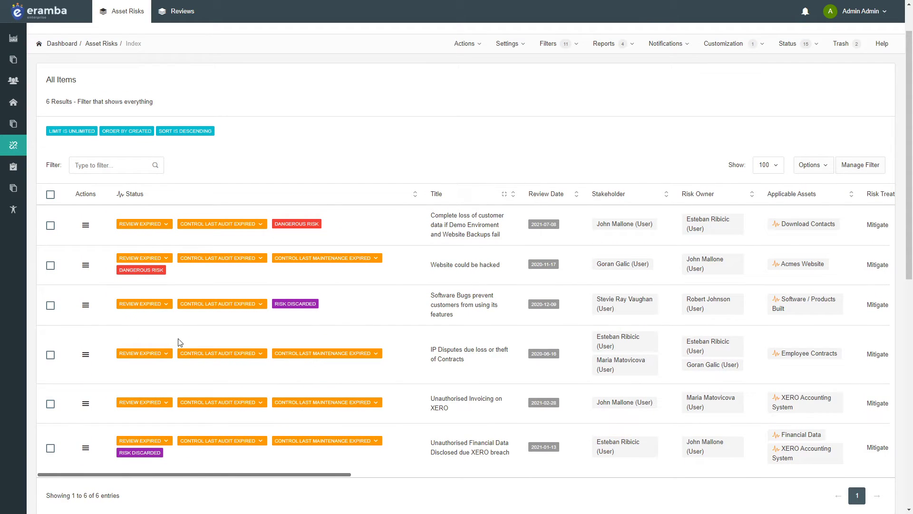
{"action": "left_click_drag", "start_coordinate": [174, 478], "coordinate": [244, 477]}
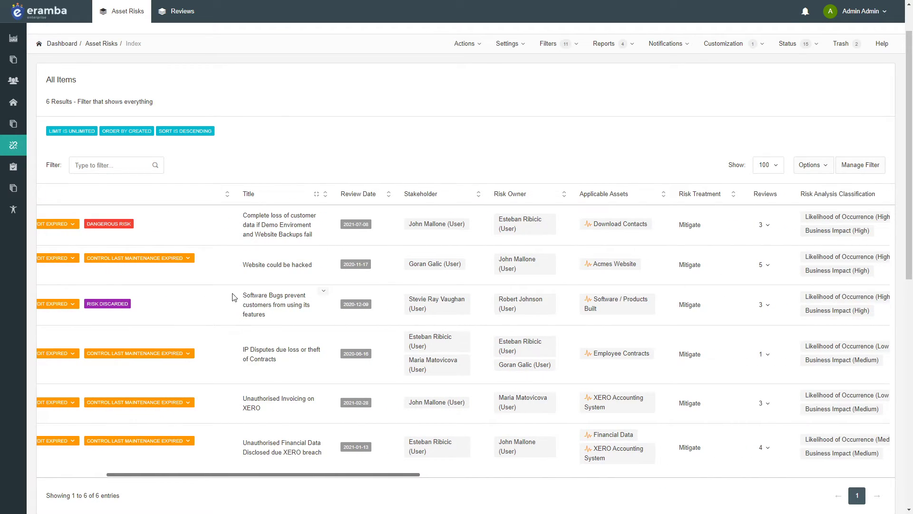
{"action": "left_click_drag", "start_coordinate": [243, 295], "coordinate": [281, 295]}
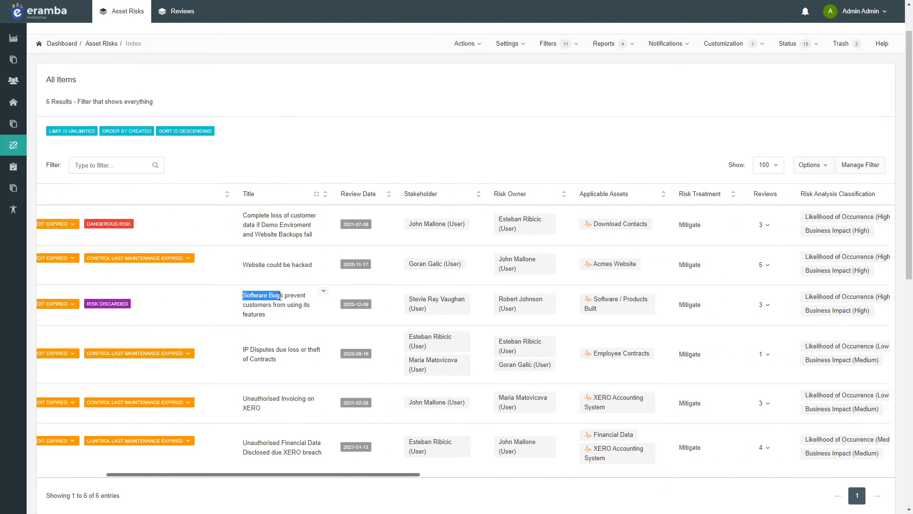
{"action": "left_click_drag", "start_coordinate": [242, 264], "coordinate": [316, 266]}
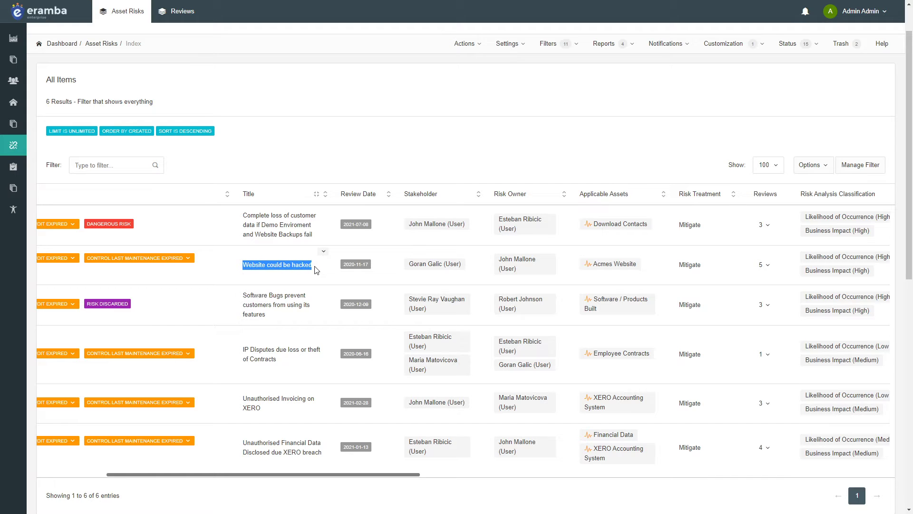
{"action": "left_click", "coordinate": [263, 274]}
{"action": "left_click_drag", "start_coordinate": [243, 264], "coordinate": [316, 267]}
{"action": "left_click_drag", "start_coordinate": [288, 475], "coordinate": [349, 469]}
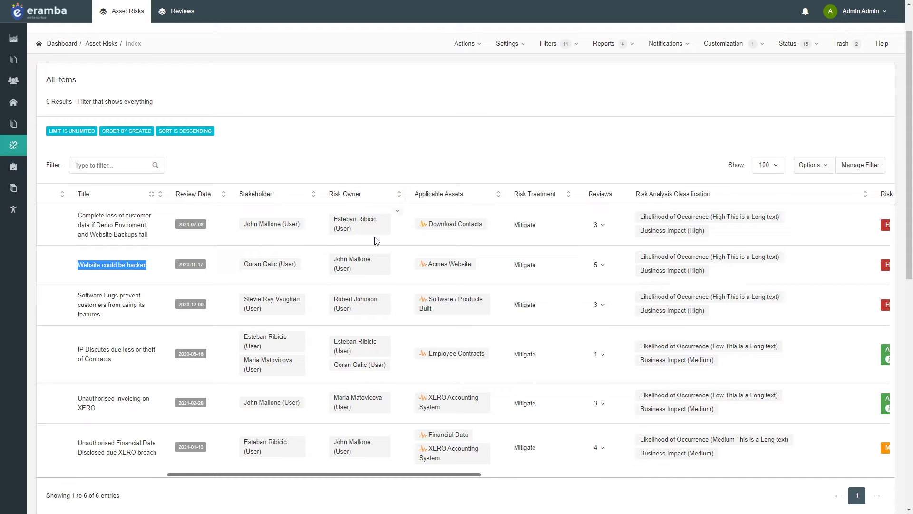
- Compare each risk's analysis classification and score with its treatment classification and score, then return to the first columns of the list
{"action": "left_click_drag", "start_coordinate": [422, 475], "coordinate": [578, 469]}
{"action": "left_click_drag", "start_coordinate": [206, 198], "coordinate": [265, 198]}
{"action": "left_click_drag", "start_coordinate": [344, 216], "coordinate": [468, 215]}
{"action": "left_click", "coordinate": [365, 218]}
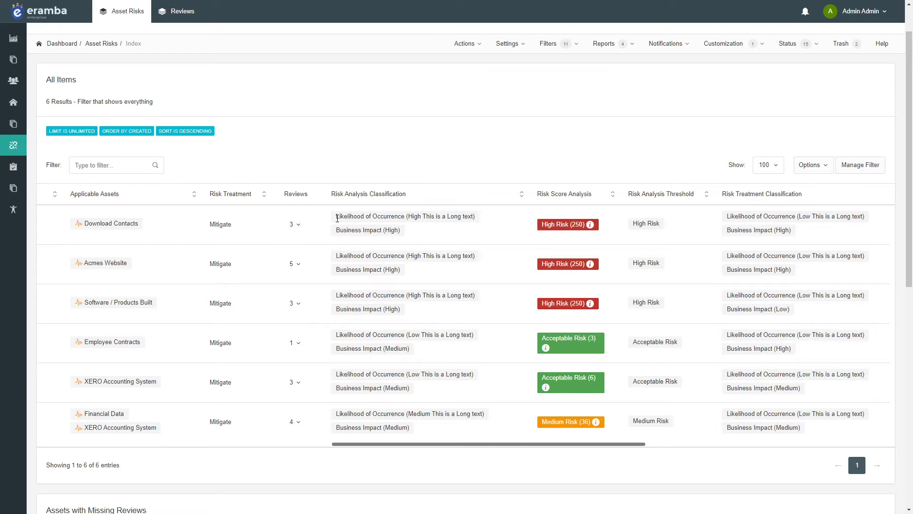
{"action": "left_click_drag", "start_coordinate": [337, 219], "coordinate": [444, 219]}
{"action": "left_click_drag", "start_coordinate": [350, 230], "coordinate": [370, 230]}
{"action": "left_click_drag", "start_coordinate": [455, 447], "coordinate": [522, 446]}
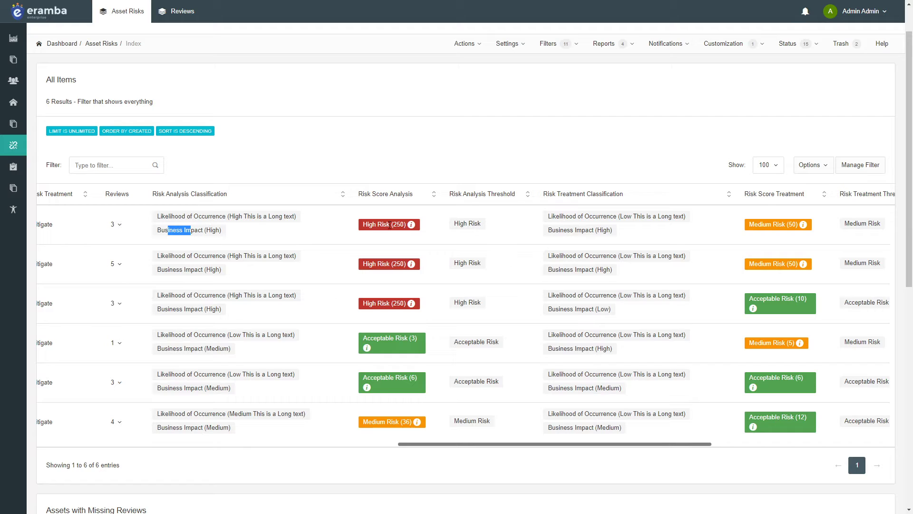
{"action": "left_click_drag", "start_coordinate": [390, 225], "coordinate": [414, 227]}
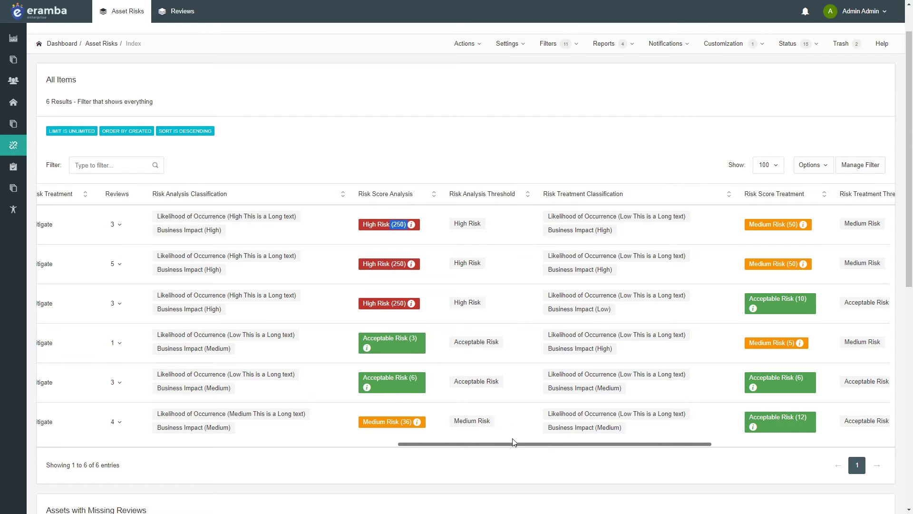
{"action": "left_click_drag", "start_coordinate": [514, 442], "coordinate": [721, 459]}
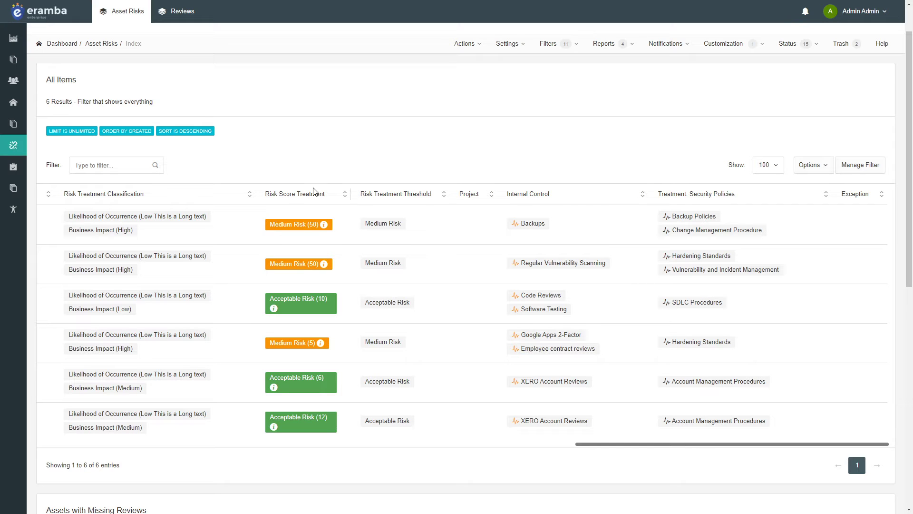
{"action": "left_click_drag", "start_coordinate": [271, 228], "coordinate": [323, 226]}
{"action": "left_click_drag", "start_coordinate": [699, 445], "coordinate": [143, 452]}
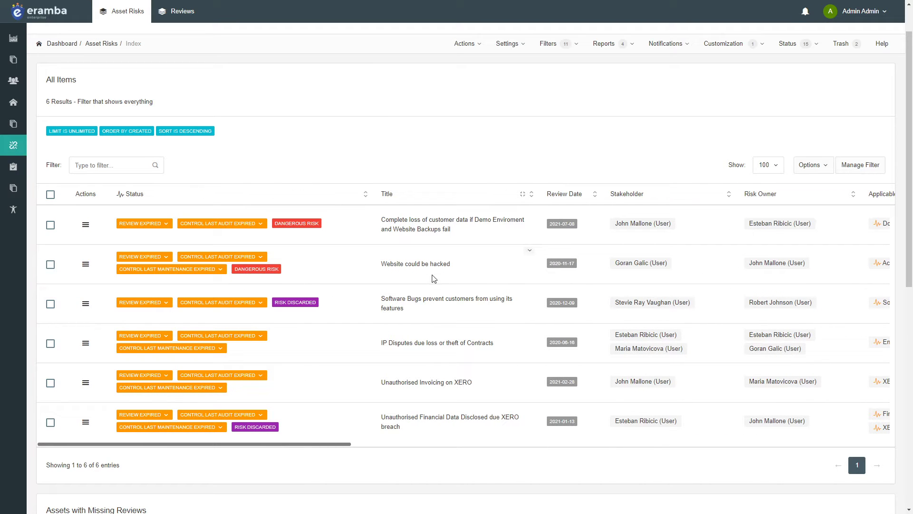
- View the System Report - Item for the "Website could be hacked" risk through to its risk matrix, and close it
{"action": "left_click", "coordinate": [85, 267]}
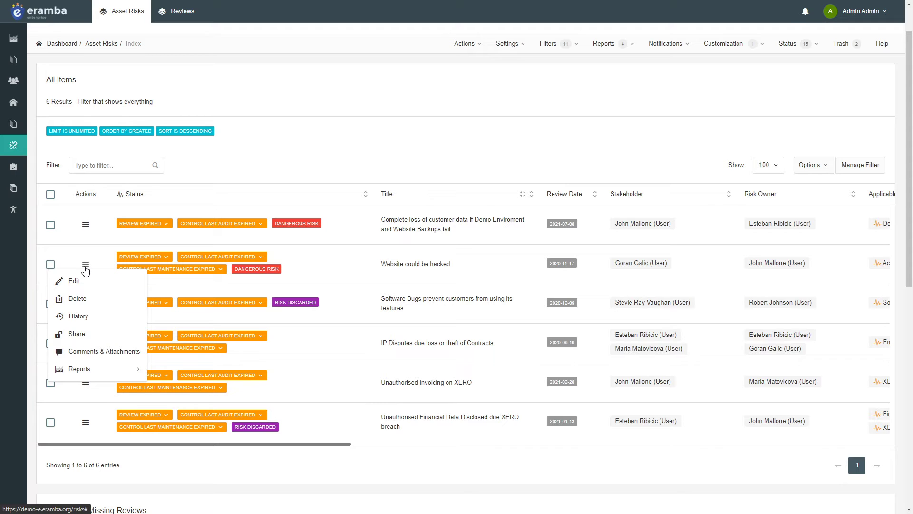
{"action": "mouse_move", "coordinate": [76, 370]}
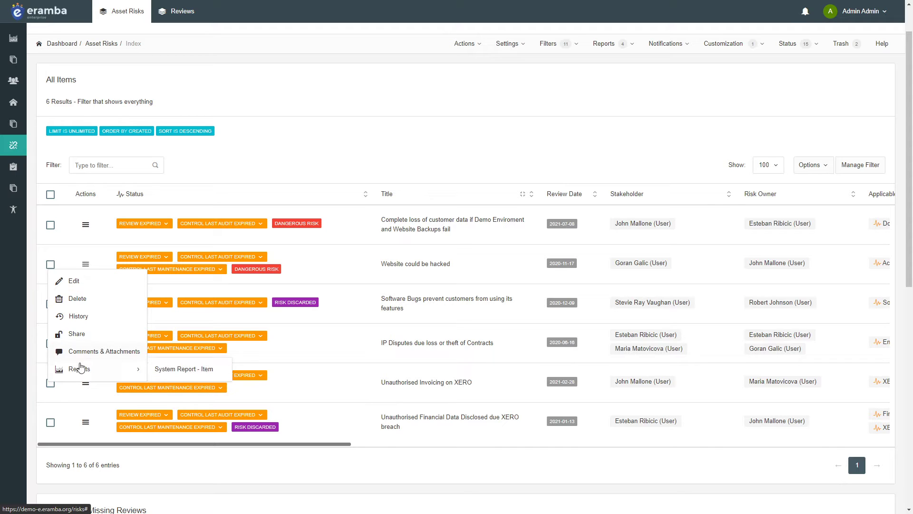
{"action": "left_click", "coordinate": [186, 369]}
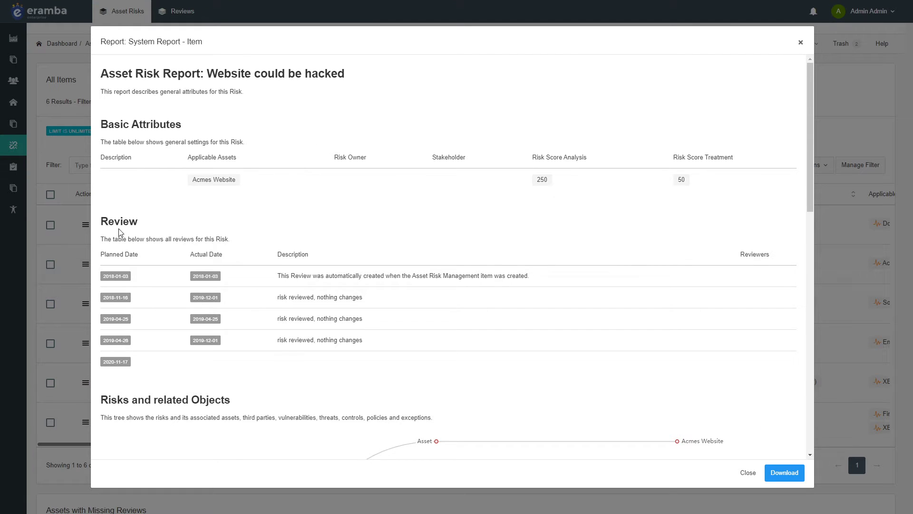
{"action": "scroll", "coordinate": [193, 305], "scroll_direction": "down", "scroll_amount": 6}
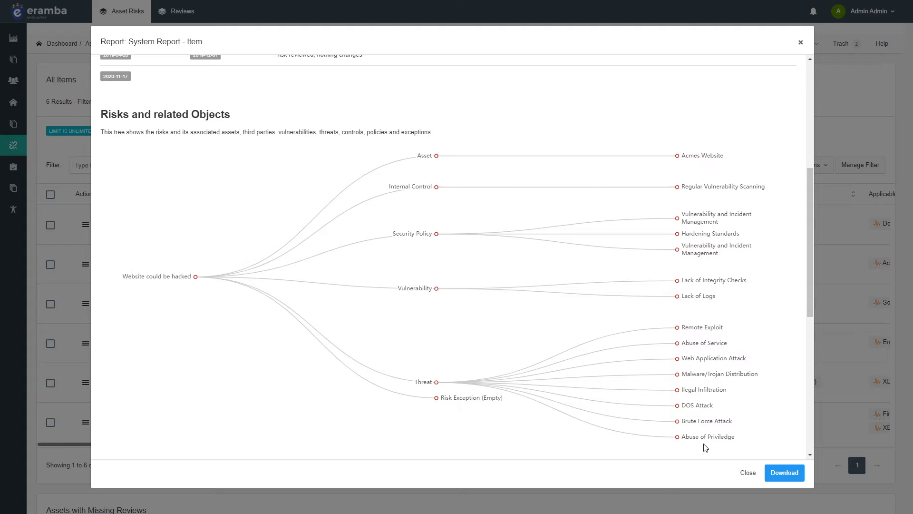
{"action": "left_click_drag", "start_coordinate": [809, 284], "coordinate": [808, 424]}
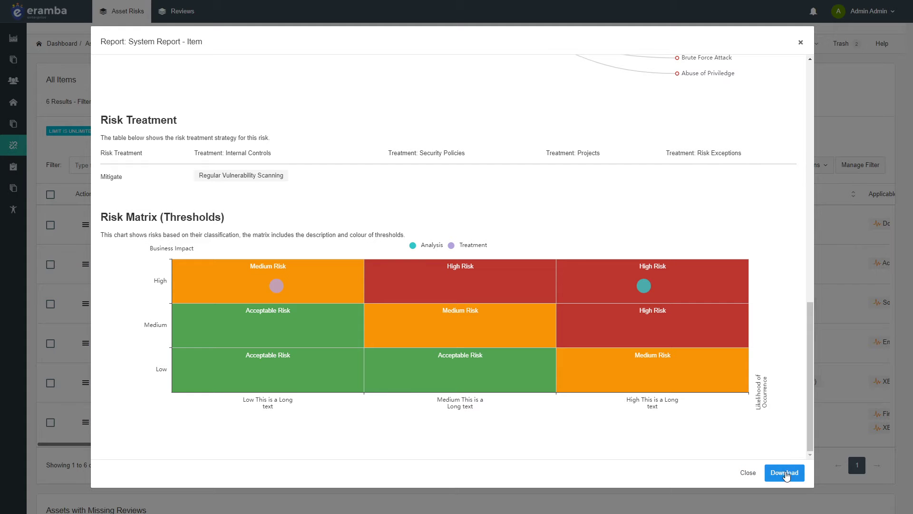
{"action": "left_click", "coordinate": [744, 474]}
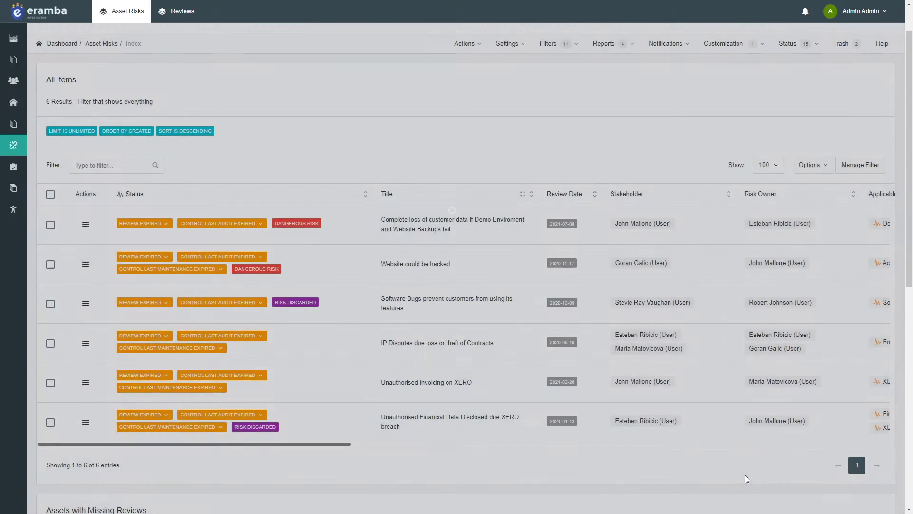
- Open the System Report - Section covering all asset risks
{"action": "scroll", "coordinate": [143, 324], "scroll_direction": "up", "scroll_amount": 1}
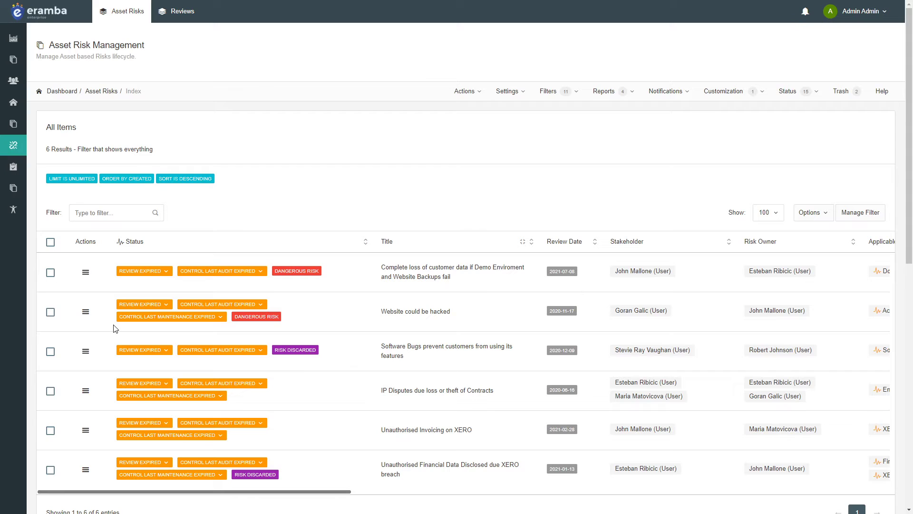
{"action": "left_click", "coordinate": [627, 92]}
{"action": "mouse_move", "coordinate": [587, 132]}
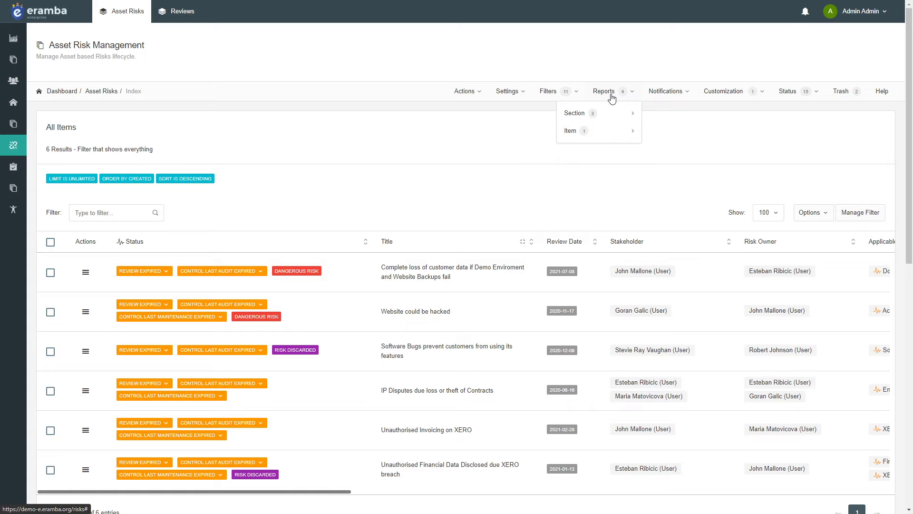
{"action": "left_click", "coordinate": [516, 149]}
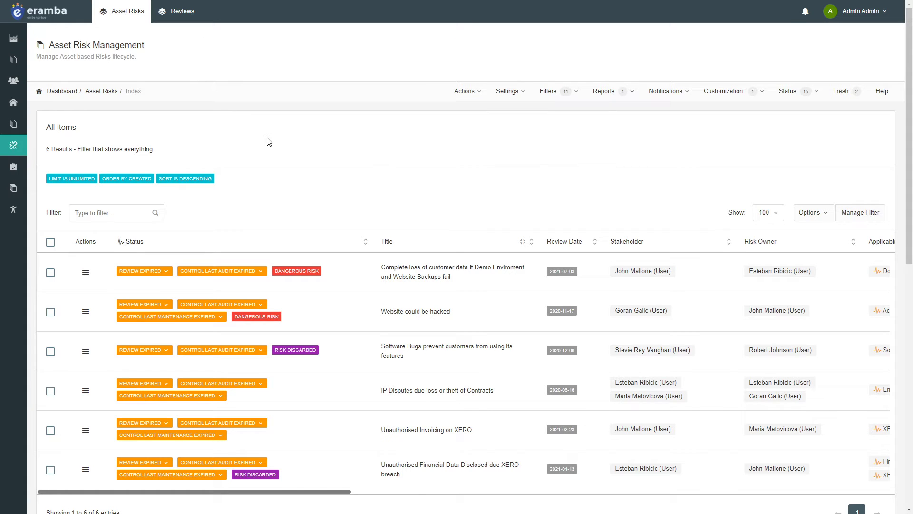
{"action": "left_click", "coordinate": [614, 93]}
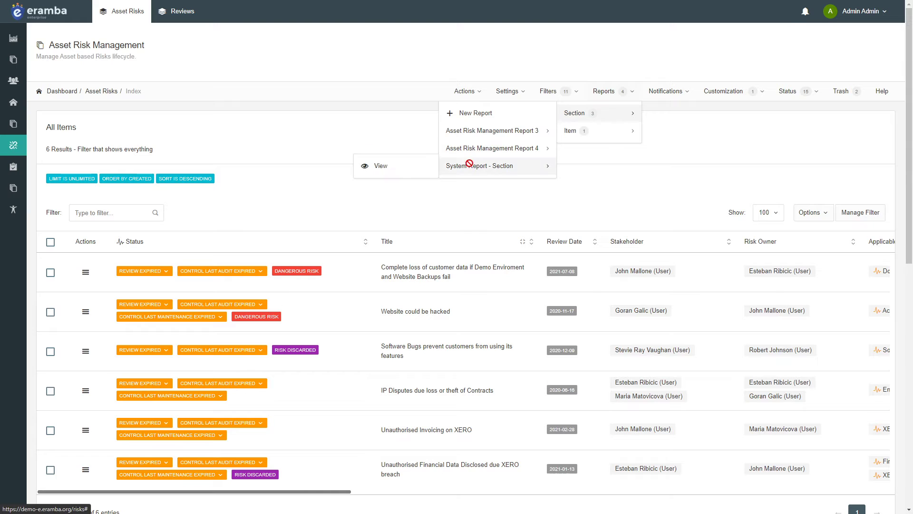
{"action": "left_click", "coordinate": [404, 174]}
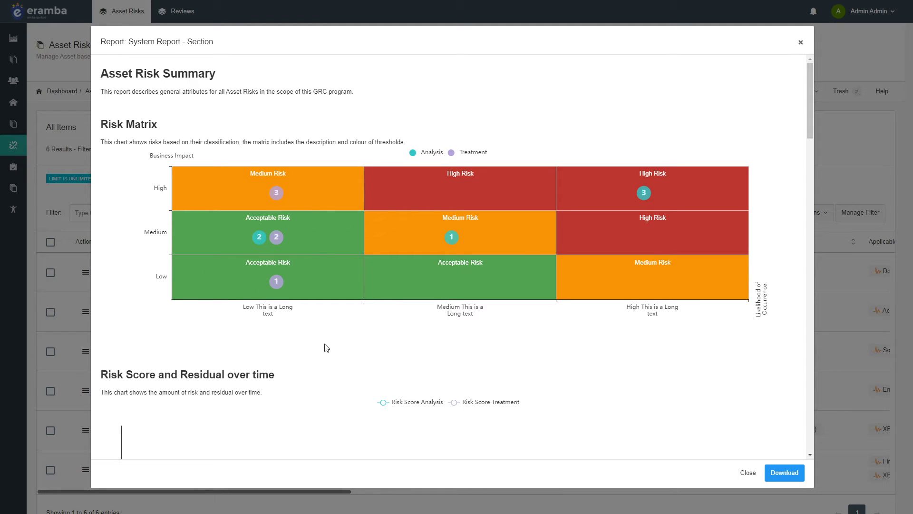
- Examine the section report's charts of risk over time, risks by treatment option and risks by tags
{"action": "scroll", "coordinate": [326, 343], "scroll_direction": "down", "scroll_amount": 7}
{"action": "scroll", "coordinate": [328, 341], "scroll_direction": "down", "scroll_amount": 3}
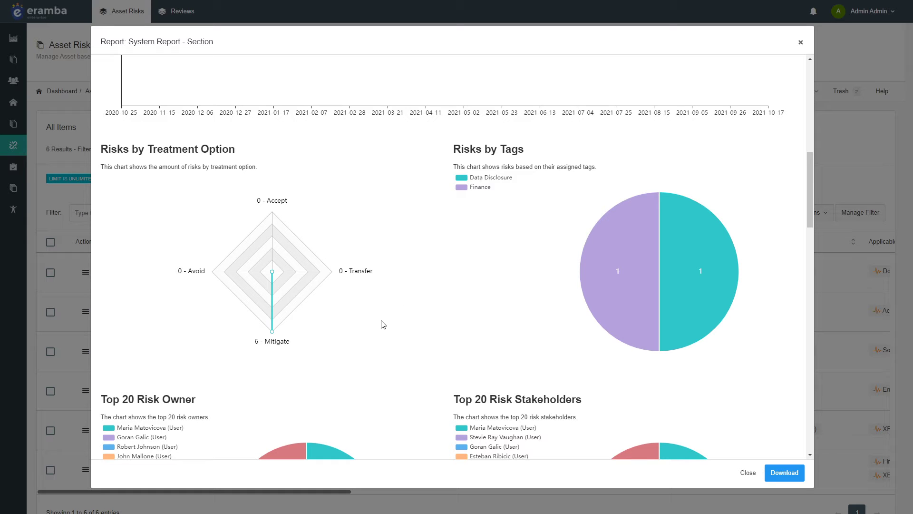
{"action": "scroll", "coordinate": [383, 325], "scroll_direction": "down", "scroll_amount": 1}
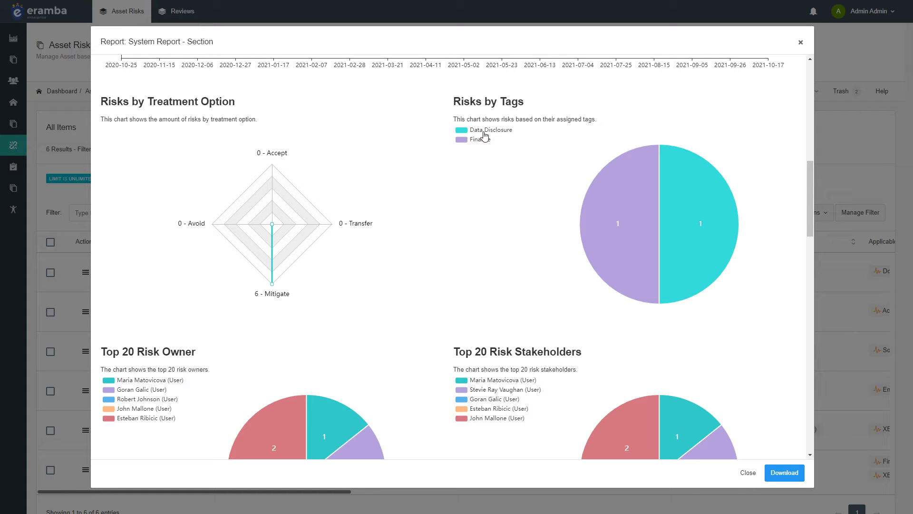
{"action": "scroll", "coordinate": [233, 238], "scroll_direction": "down", "scroll_amount": 1}
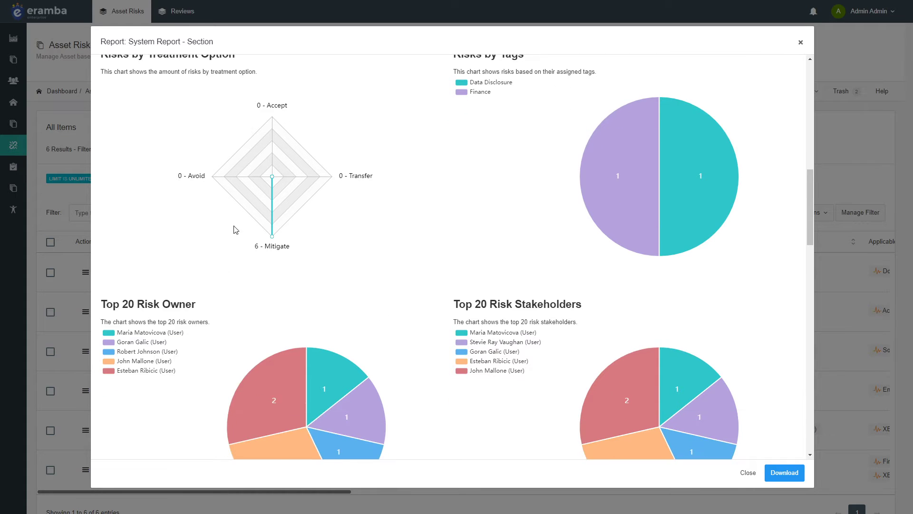
{"action": "scroll", "coordinate": [260, 243], "scroll_direction": "up", "scroll_amount": 1}
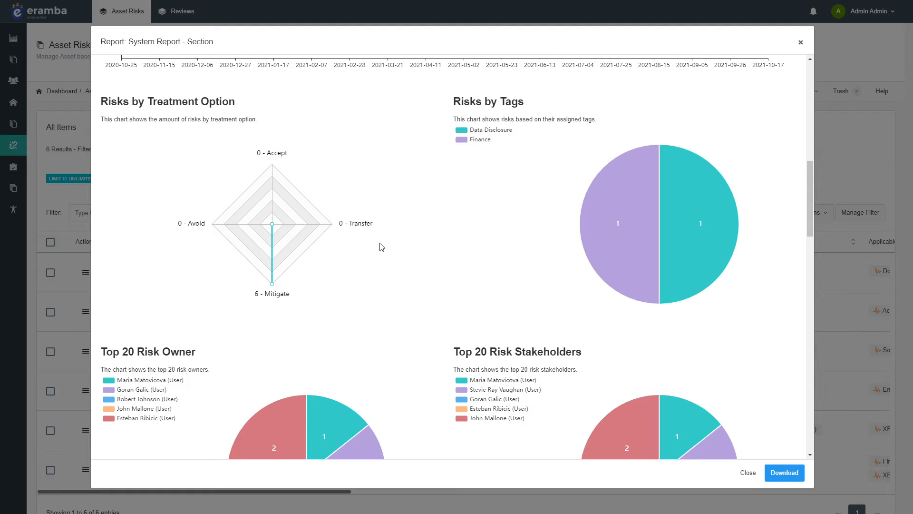
- Examine the section report's top 20 owner and stakeholder charts and the accumulated risk charts by owner and stakeholder
{"action": "scroll", "coordinate": [392, 294], "scroll_direction": "down", "scroll_amount": 5}
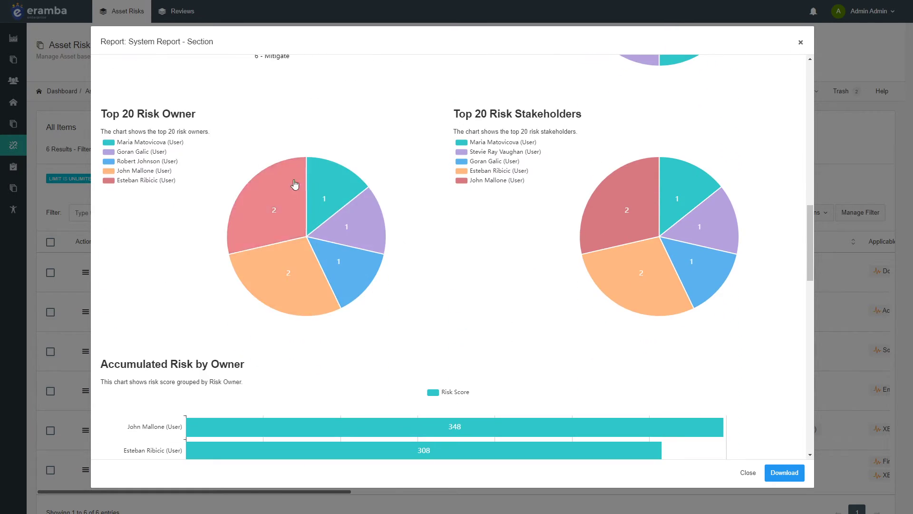
{"action": "left_click_drag", "start_coordinate": [141, 118], "coordinate": [200, 121]}
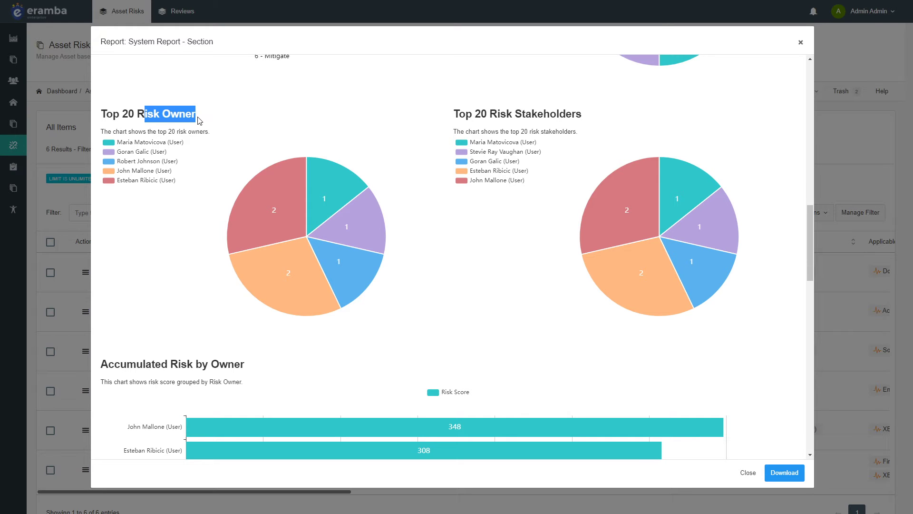
{"action": "left_click", "coordinate": [174, 117]}
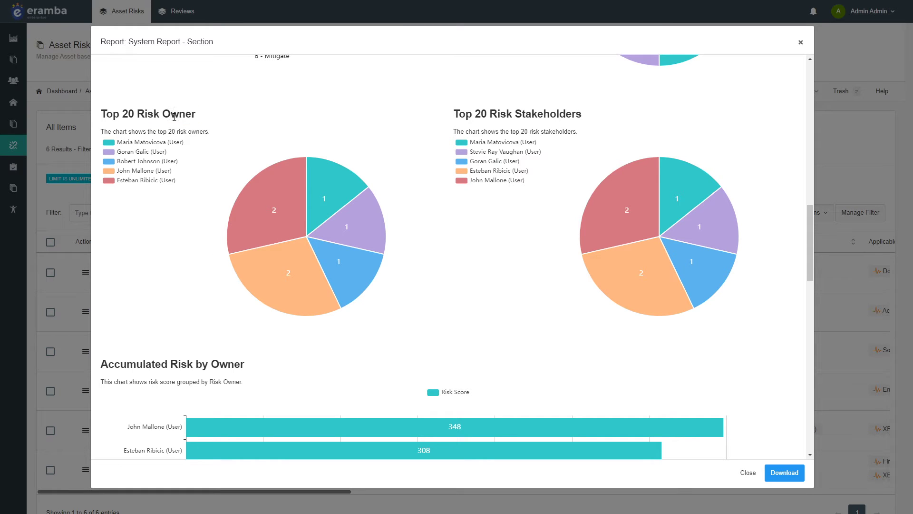
{"action": "double_click", "coordinate": [167, 115]}
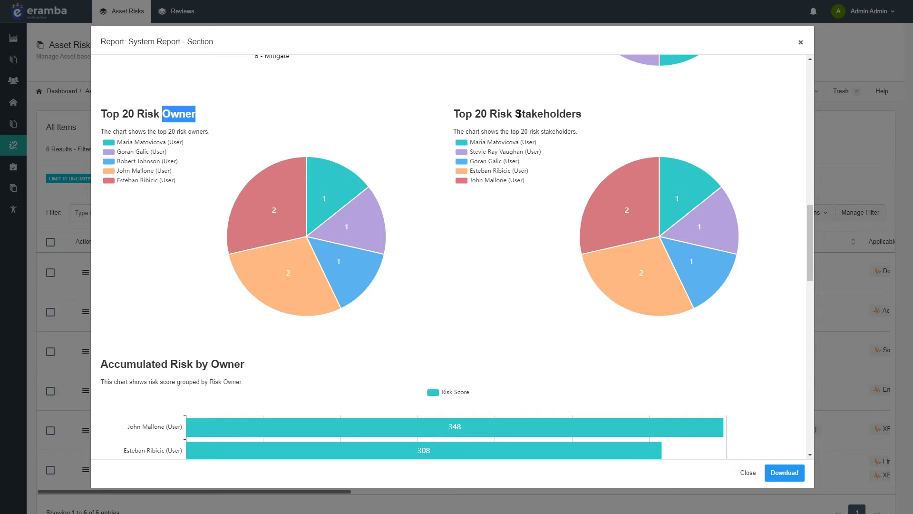
{"action": "left_click_drag", "start_coordinate": [520, 114], "coordinate": [583, 115]}
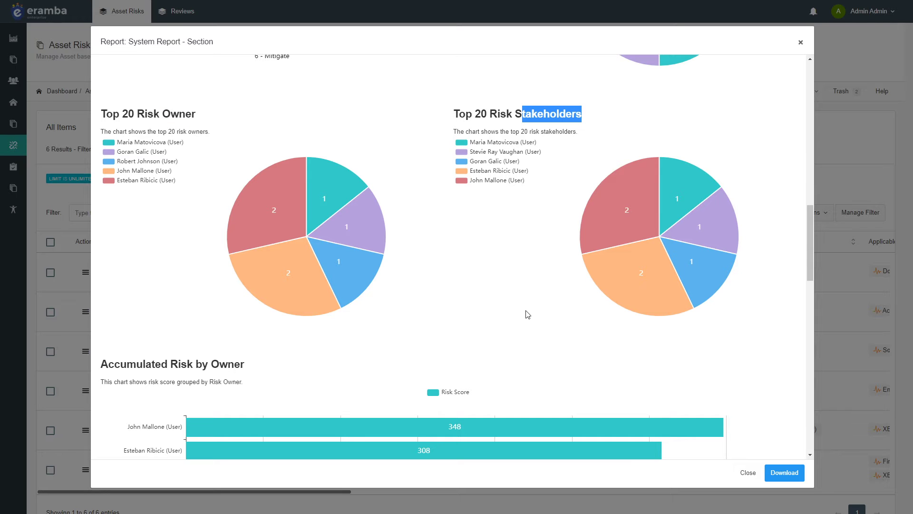
{"action": "scroll", "coordinate": [527, 314], "scroll_direction": "down", "scroll_amount": 5}
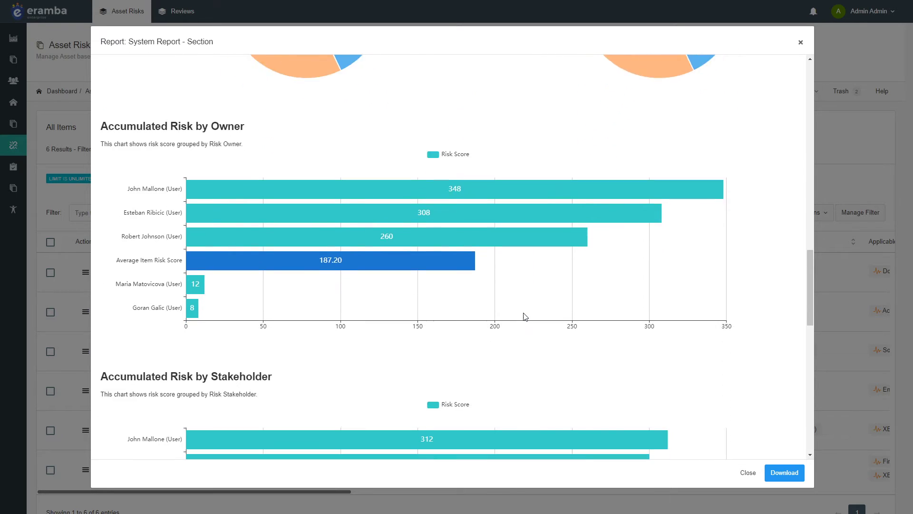
{"action": "scroll", "coordinate": [525, 316], "scroll_direction": "down", "scroll_amount": 1}
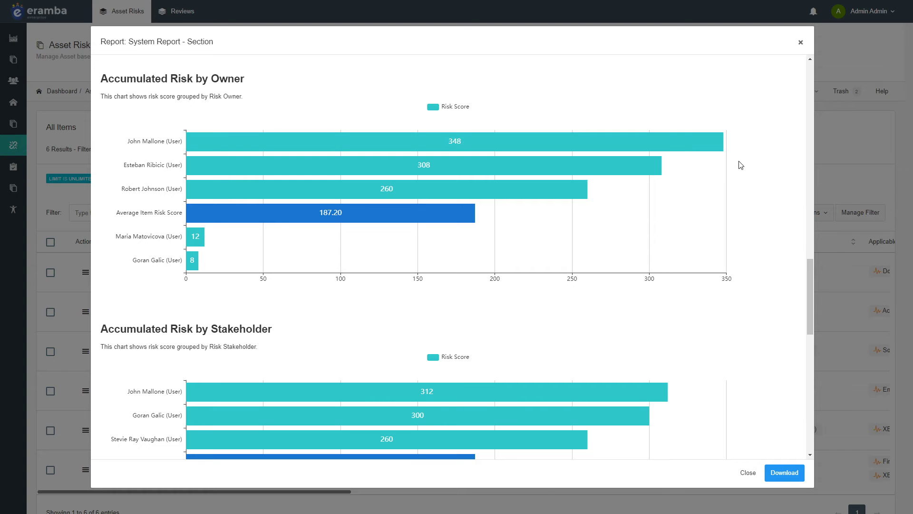
{"action": "scroll", "coordinate": [735, 251], "scroll_direction": "down", "scroll_amount": 2}
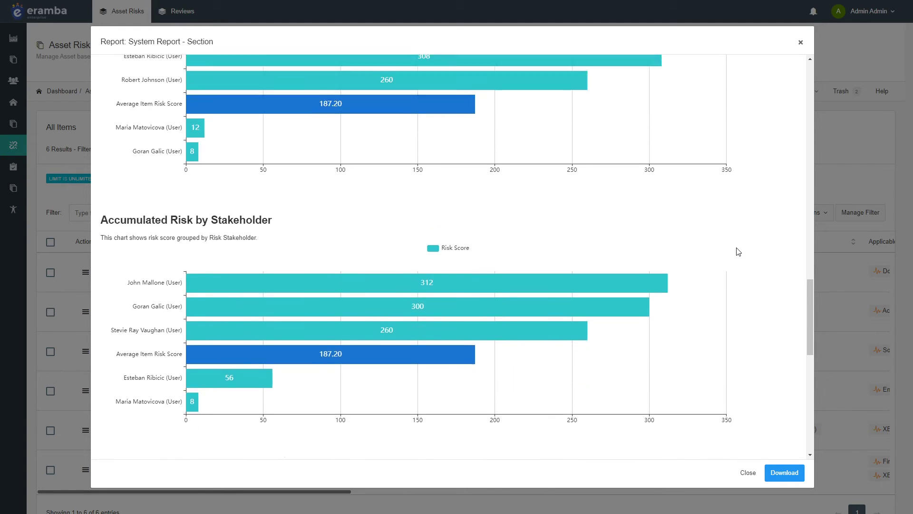
- Examine the section report's pie charts of risks by status, top 10 threats, top 10 vulnerabilities and top 10 tags
{"action": "scroll", "coordinate": [475, 200], "scroll_direction": "up", "scroll_amount": 3}
{"action": "scroll", "coordinate": [176, 157], "scroll_direction": "down", "scroll_amount": 4}
{"action": "scroll", "coordinate": [369, 214], "scroll_direction": "down", "scroll_amount": 4}
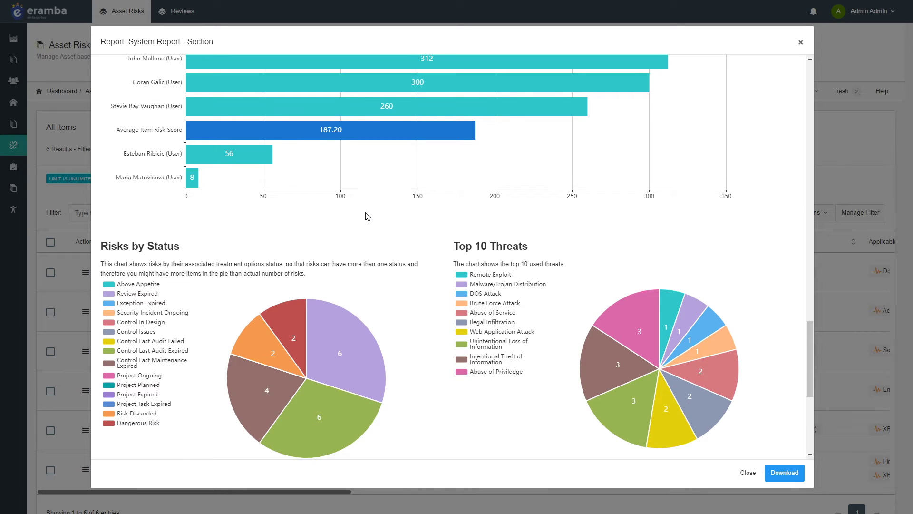
{"action": "scroll", "coordinate": [367, 216], "scroll_direction": "down", "scroll_amount": 3}
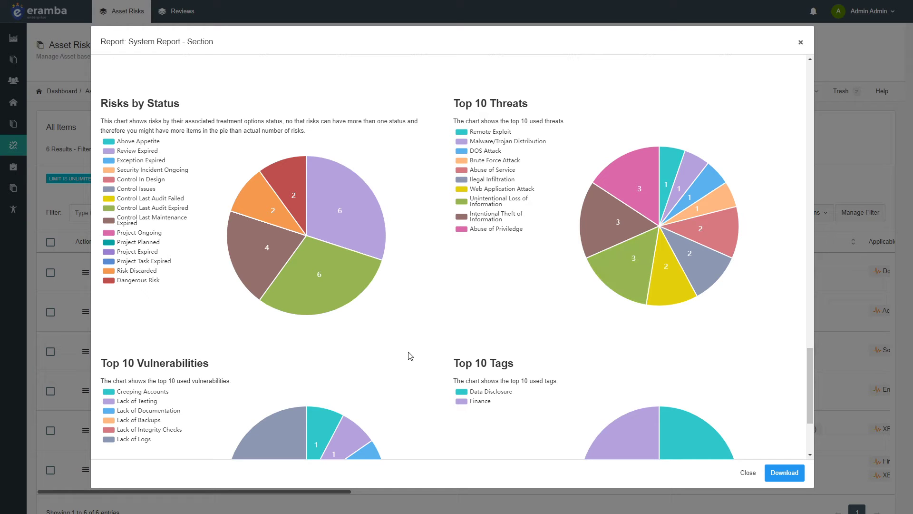
{"action": "scroll", "coordinate": [406, 365], "scroll_direction": "down", "scroll_amount": 3}
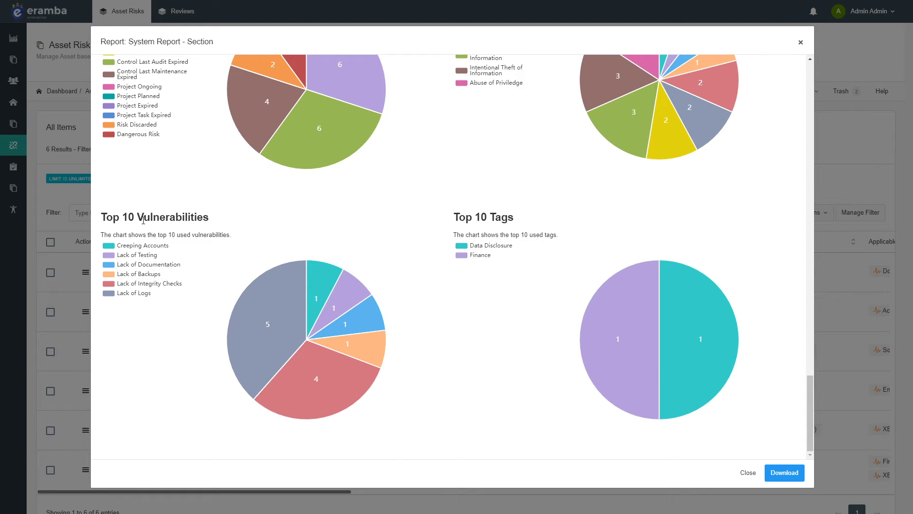
- Hide the Lack of Logs category in the Top 10 Vulnerabilities chart, and close the section report
{"action": "left_click_drag", "start_coordinate": [143, 220], "coordinate": [200, 220]}
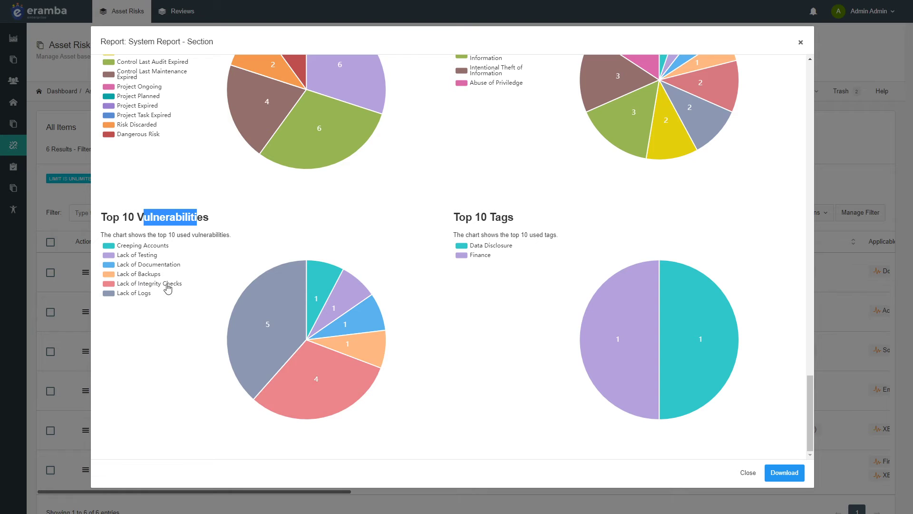
{"action": "left_click", "coordinate": [140, 293]}
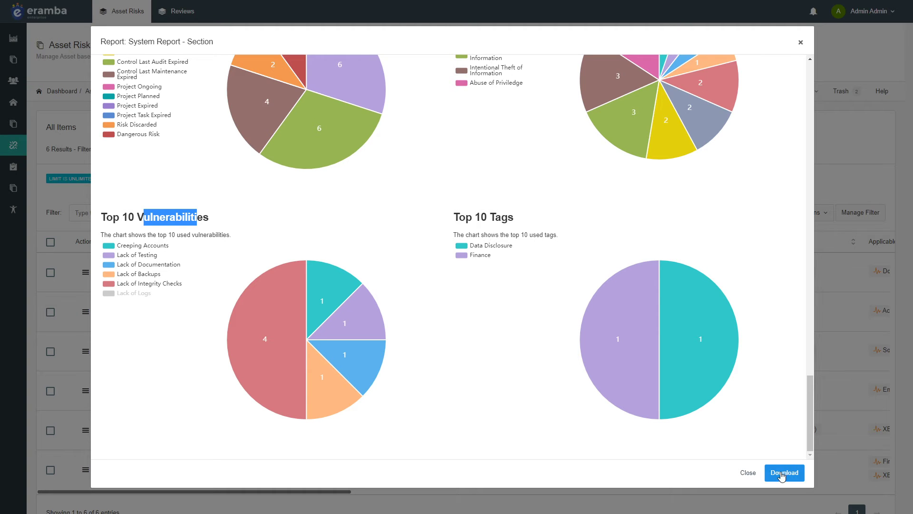
{"action": "left_click", "coordinate": [748, 473]}
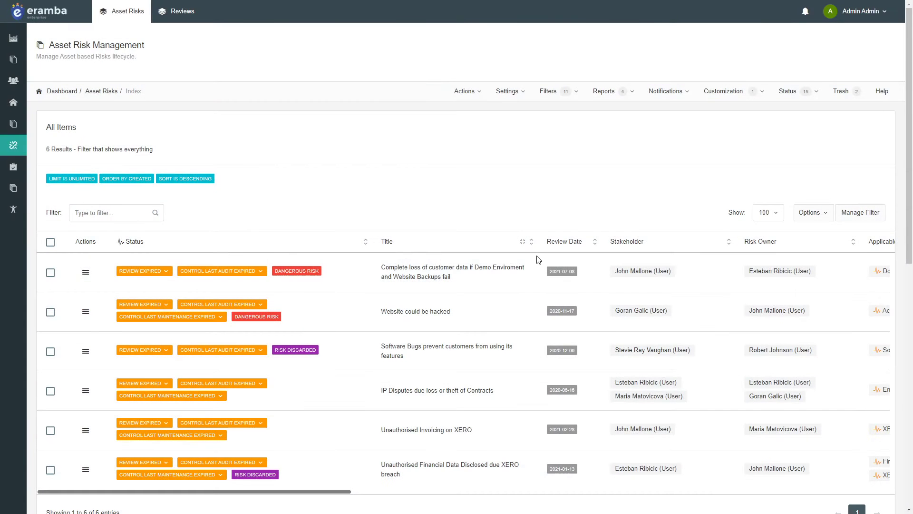
- Review the Eramba, Eramba Multiply, Magerit and European Banking Authority risk calculation methods, and close the settings without saving
{"action": "left_click", "coordinate": [518, 97]}
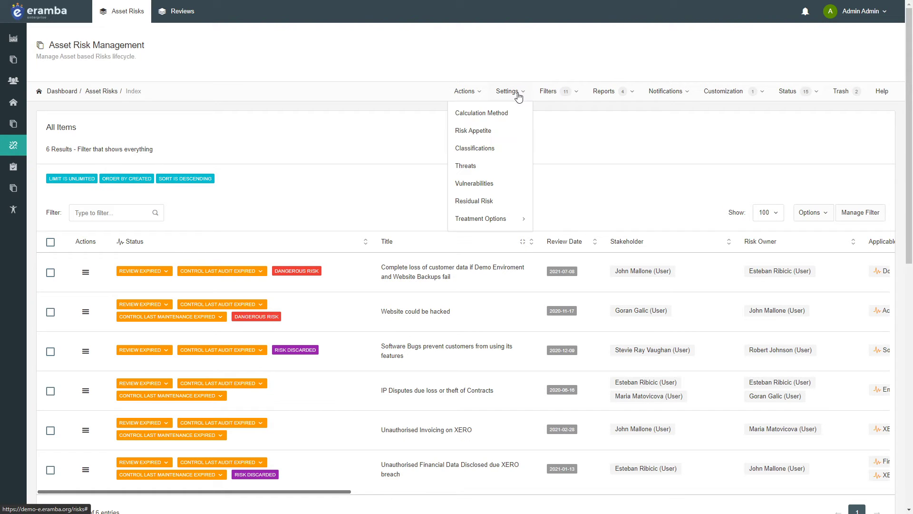
{"action": "left_click", "coordinate": [475, 113]}
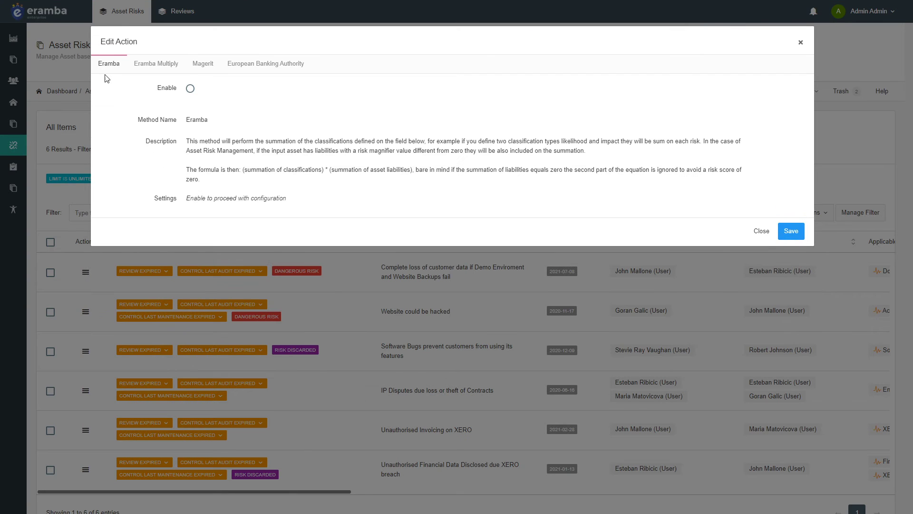
{"action": "left_click", "coordinate": [143, 71]}
{"action": "left_click", "coordinate": [200, 69]}
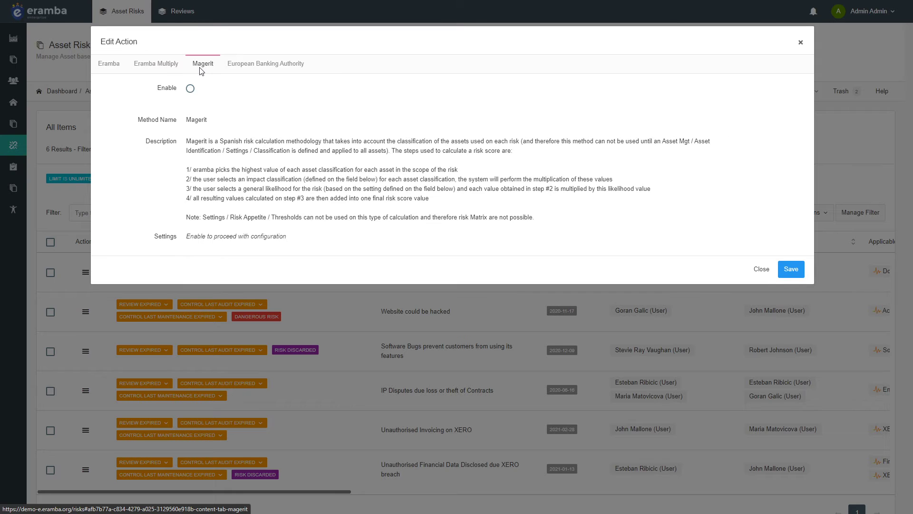
{"action": "left_click", "coordinate": [267, 71]}
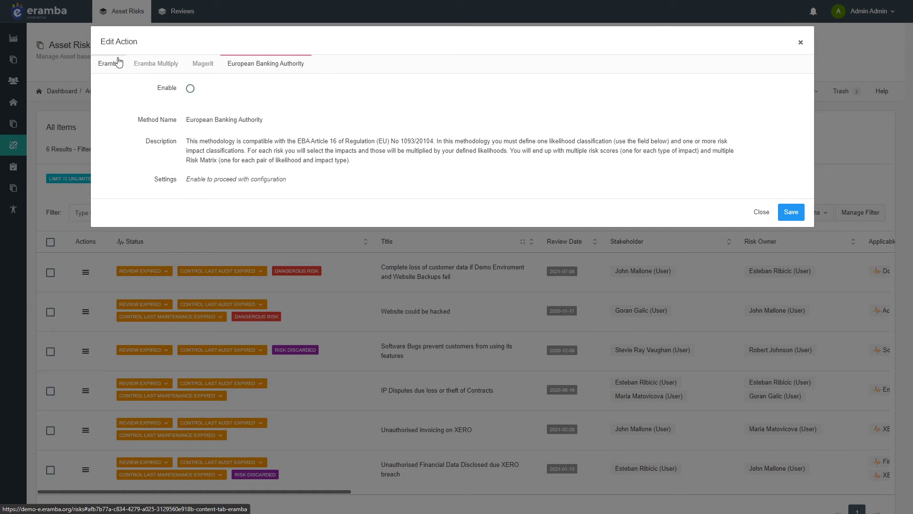
{"action": "left_click", "coordinate": [800, 42]}
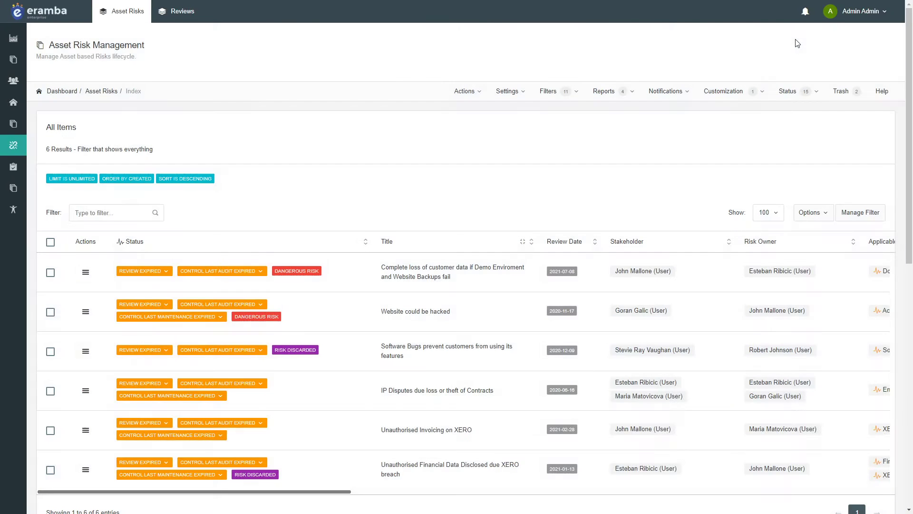
- Open the form for adding an asset risk, look through its General, Analysis, Treatment and Risk Response Plan sections, and close it
{"action": "left_click", "coordinate": [465, 92]}
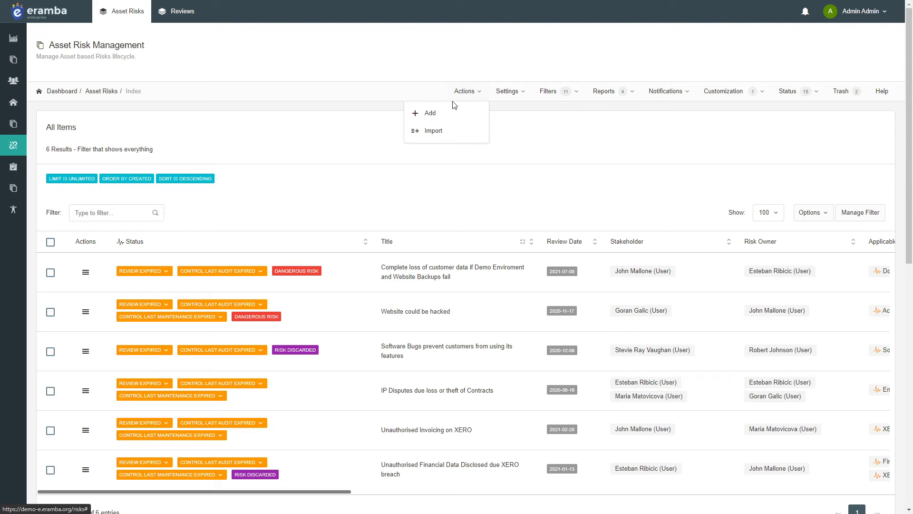
{"action": "left_click", "coordinate": [427, 113]}
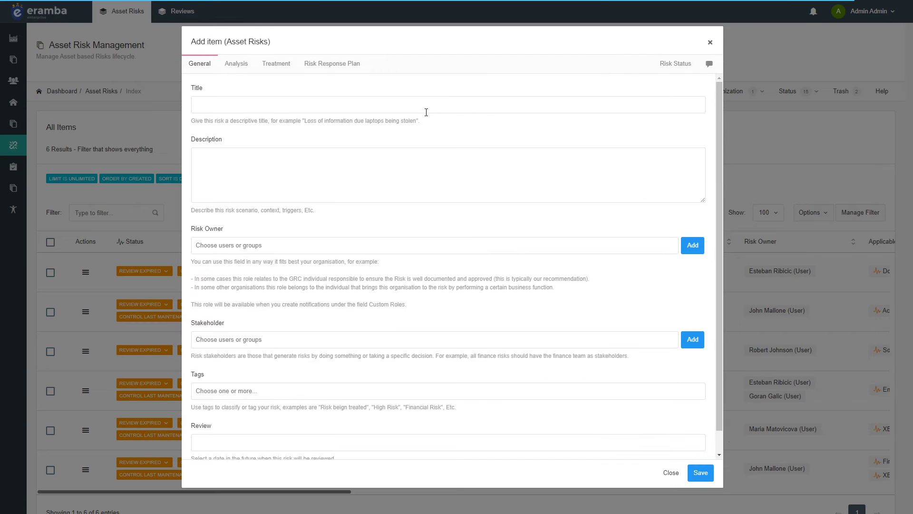
{"action": "left_click", "coordinate": [235, 65]}
{"action": "left_click", "coordinate": [280, 65]}
{"action": "left_click", "coordinate": [340, 66]}
{"action": "left_click", "coordinate": [210, 68]}
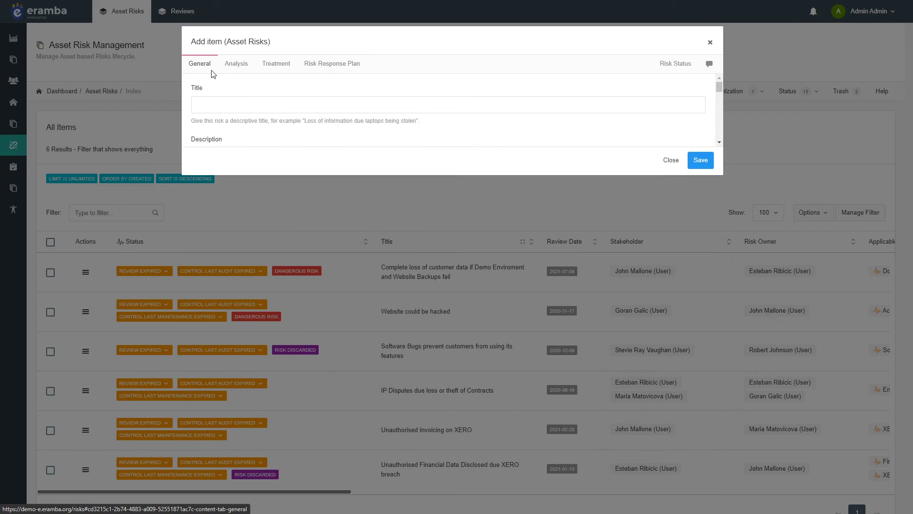
{"action": "left_click", "coordinate": [709, 43]}
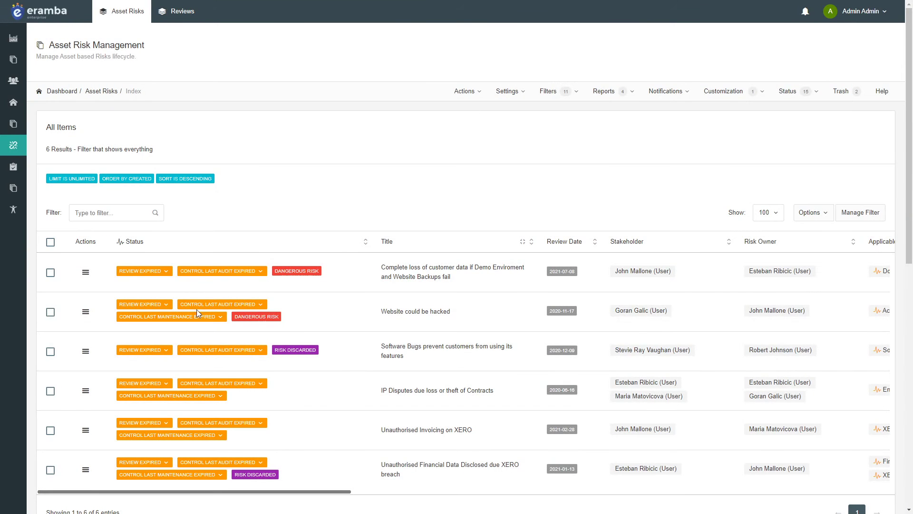
- Open the "Website could be hacked" risk for editing and review its general fields from title to review date
{"action": "left_click", "coordinate": [86, 312]}
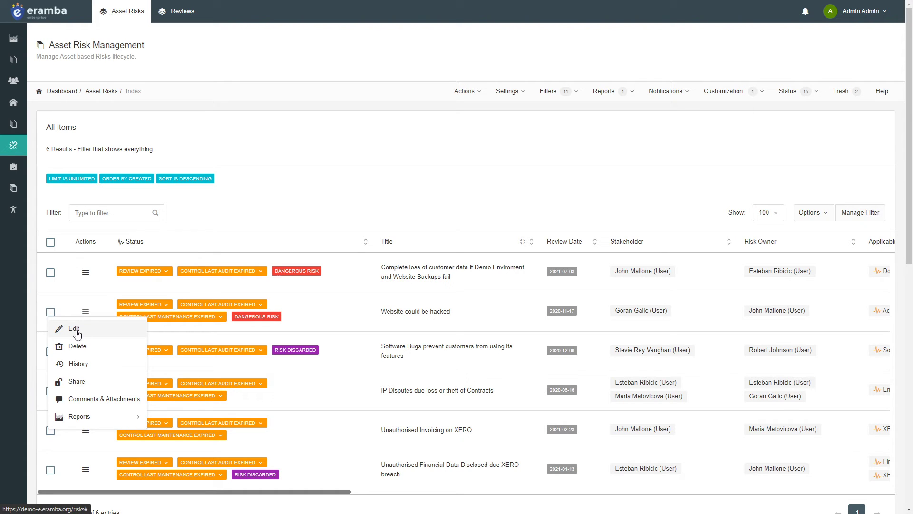
{"action": "left_click", "coordinate": [74, 330]}
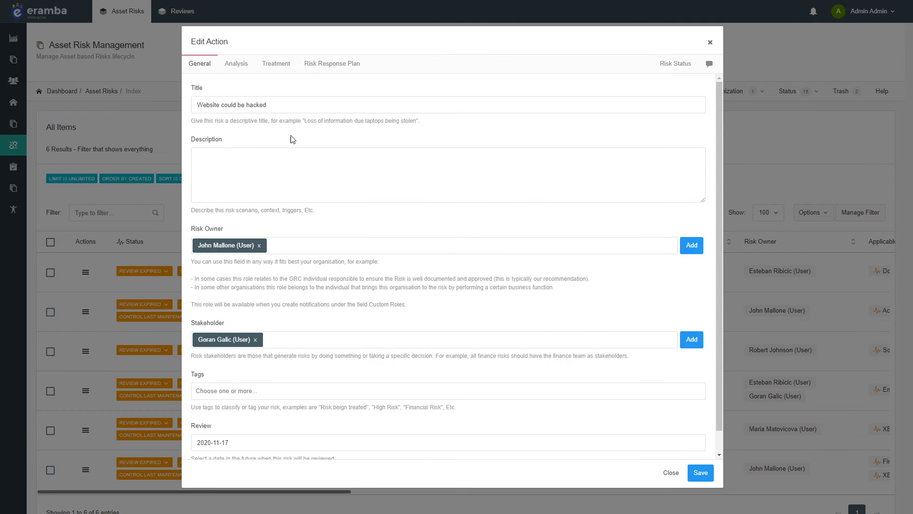
{"action": "left_click_drag", "start_coordinate": [290, 106], "coordinate": [78, 113]}
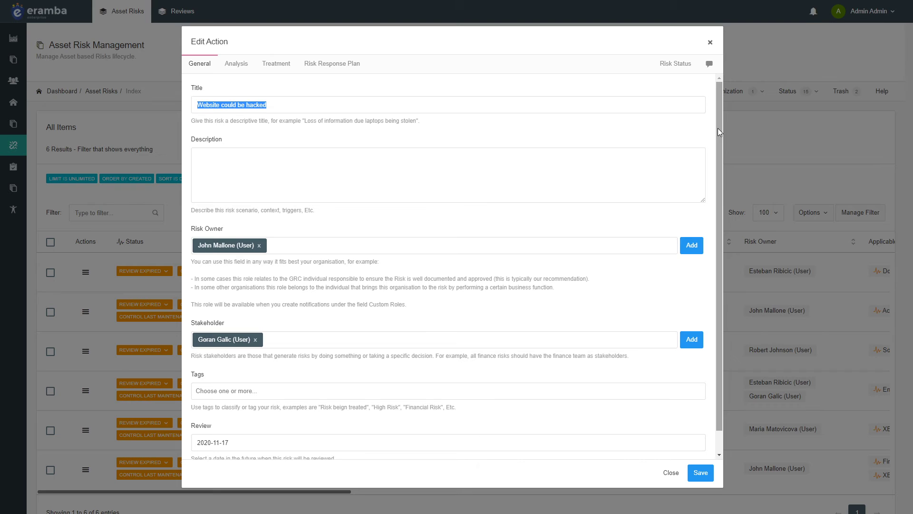
{"action": "left_click", "coordinate": [657, 179]}
{"action": "scroll", "coordinate": [719, 238], "scroll_direction": "down", "scroll_amount": 1}
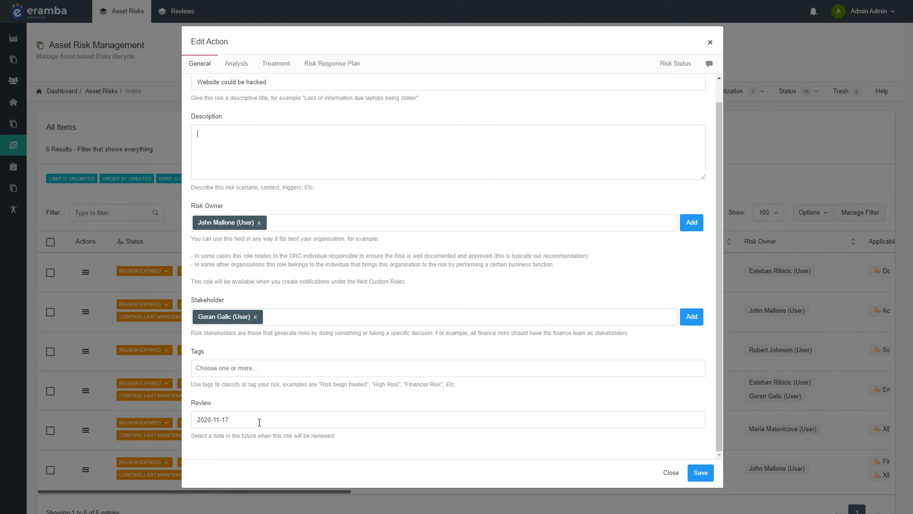
{"action": "left_click", "coordinate": [421, 453]}
{"action": "left_click_drag", "start_coordinate": [718, 437], "coordinate": [723, 395]}
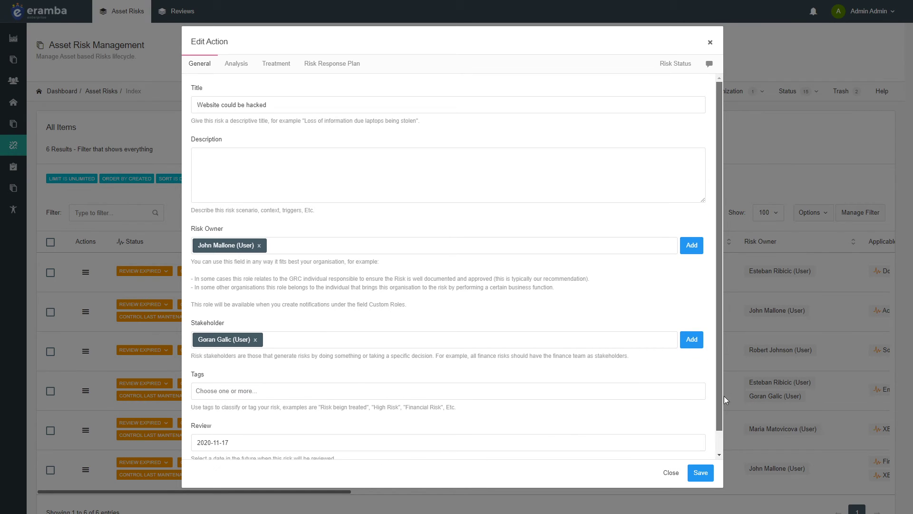
- Examine the risk's analysis details, from applicable assets, threats and vulnerabilities to likelihood, business impact and risk score
{"action": "left_click", "coordinate": [232, 70]}
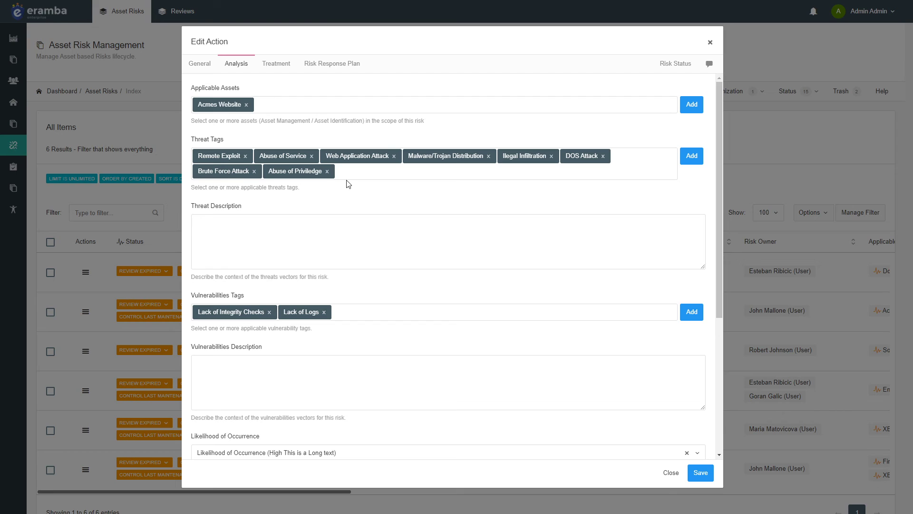
{"action": "scroll", "coordinate": [261, 255], "scroll_direction": "down", "scroll_amount": 1}
{"action": "scroll", "coordinate": [261, 259], "scroll_direction": "down", "scroll_amount": 2}
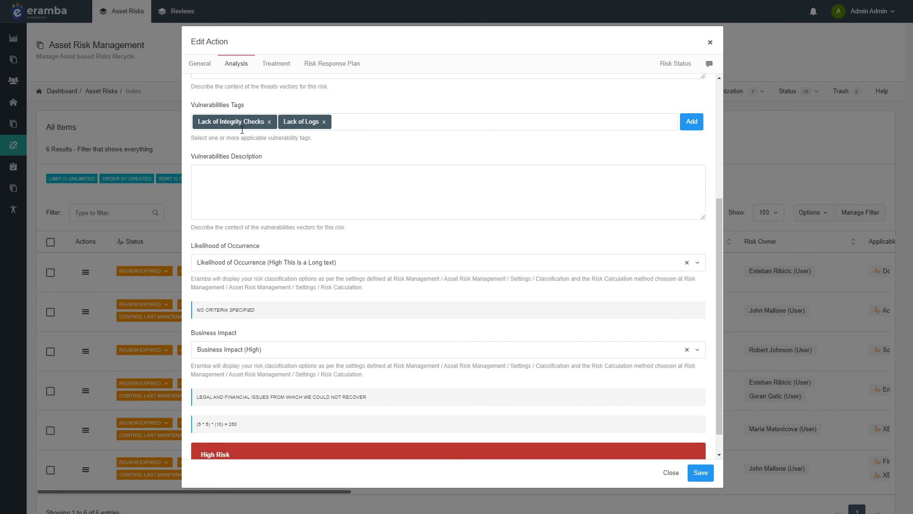
{"action": "scroll", "coordinate": [261, 198], "scroll_direction": "down", "scroll_amount": 1}
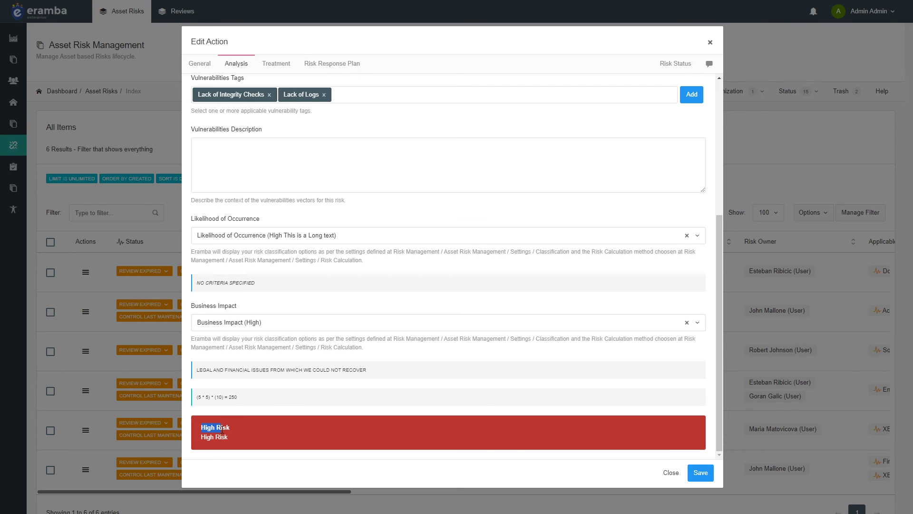
{"action": "left_click", "coordinate": [285, 399]}
{"action": "scroll", "coordinate": [418, 244], "scroll_direction": "up", "scroll_amount": 5}
- In the risk's treatment details, open the quick-add form for an internal control, look through its sections, and close it
{"action": "left_click", "coordinate": [270, 66]}
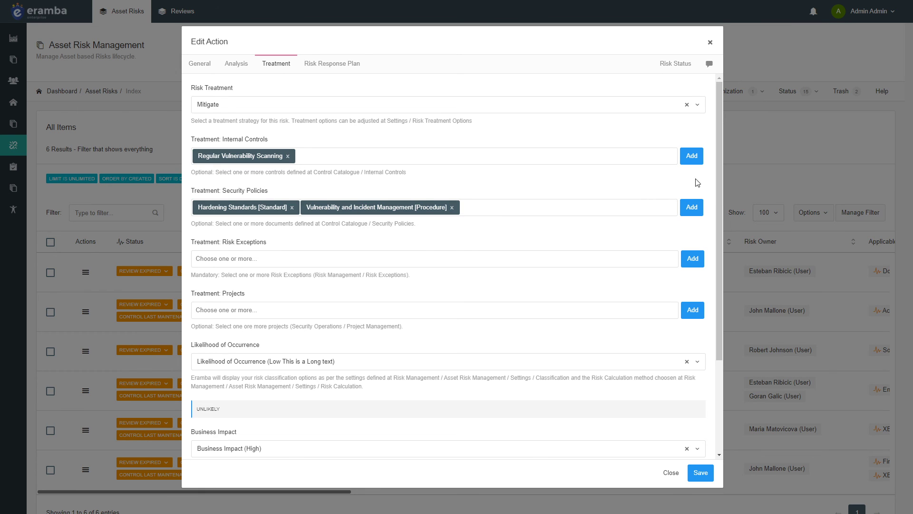
{"action": "left_click", "coordinate": [694, 161]}
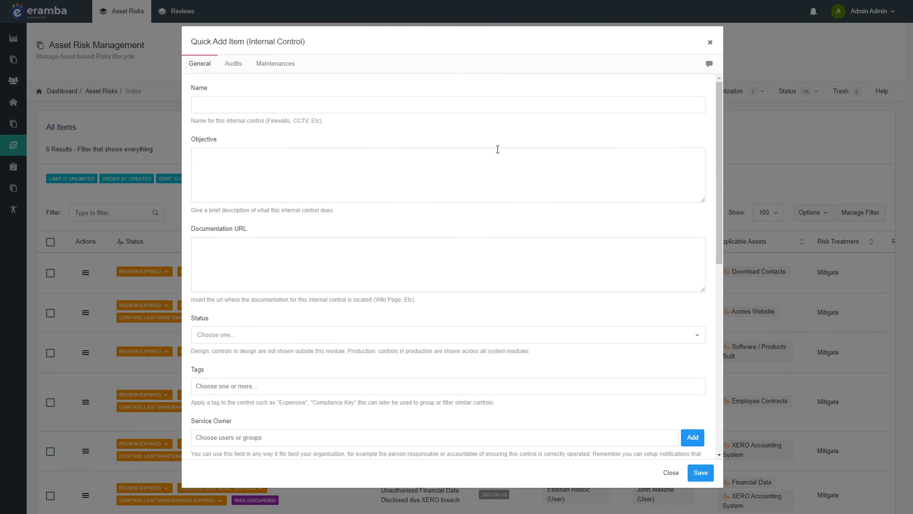
{"action": "left_click", "coordinate": [232, 65]}
{"action": "left_click", "coordinate": [286, 66]}
{"action": "left_click", "coordinate": [200, 64]}
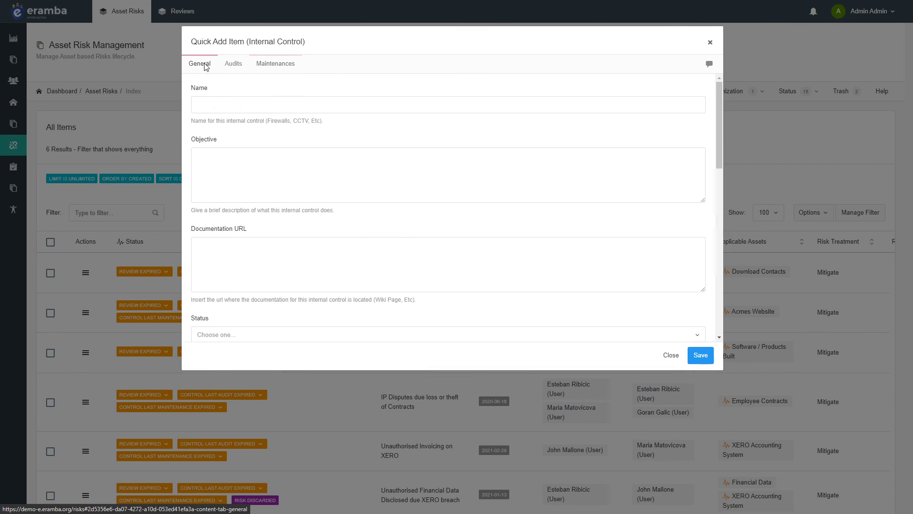
{"action": "left_click", "coordinate": [670, 473]}
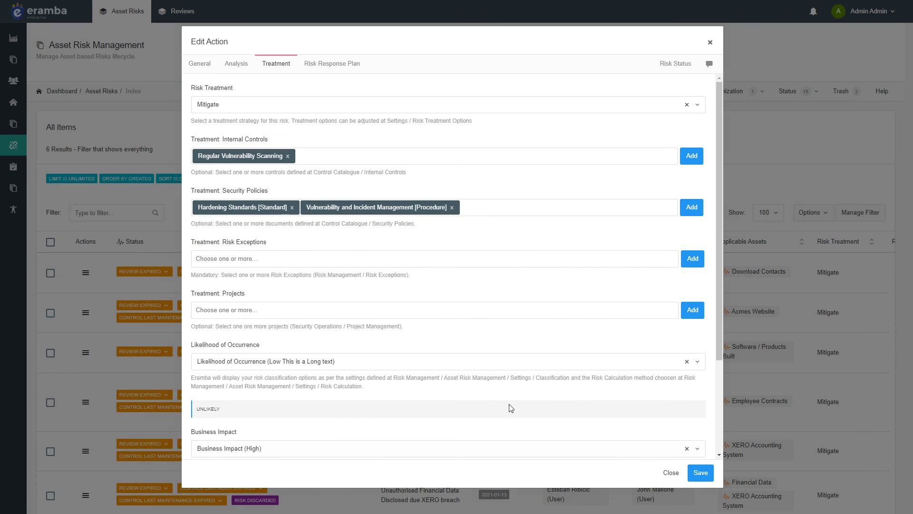
- Compare the likelihood, business impact and risk score in the risk's treatment with those in its analysis
{"action": "scroll", "coordinate": [248, 300], "scroll_direction": "down", "scroll_amount": 3}
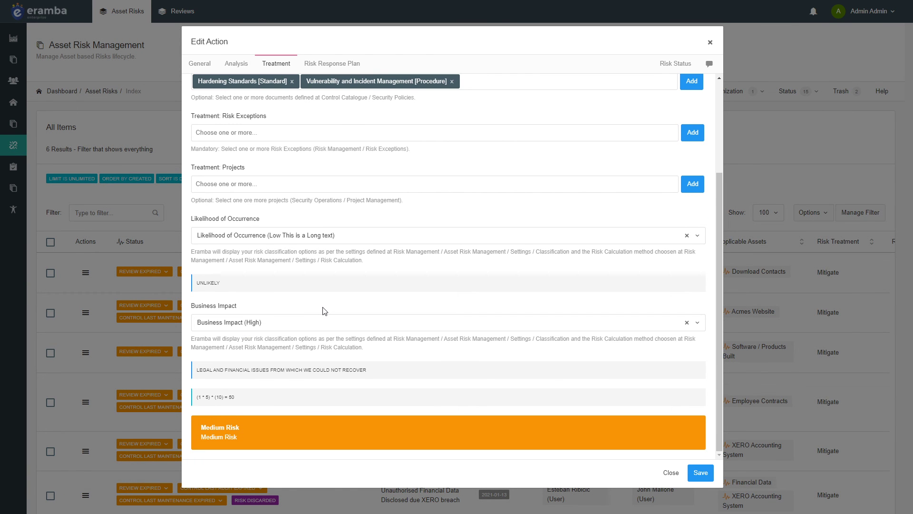
{"action": "scroll", "coordinate": [426, 322], "scroll_direction": "up", "scroll_amount": 3}
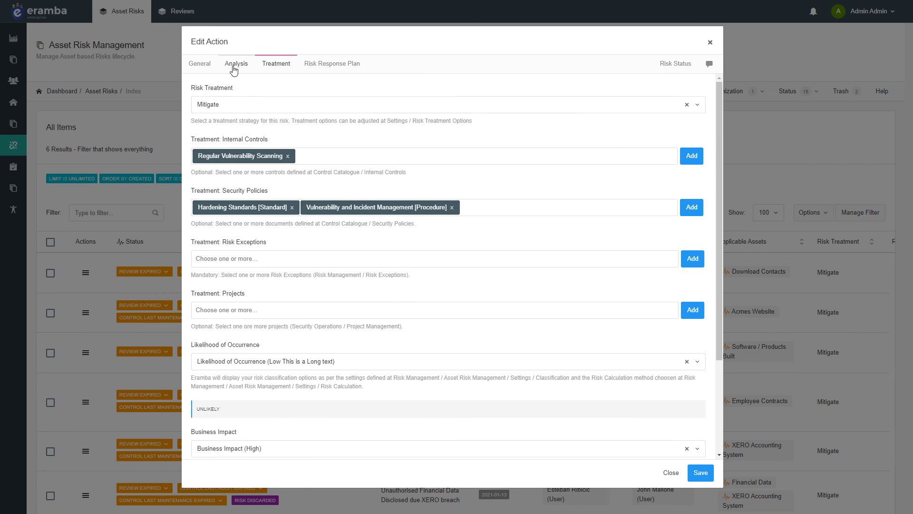
{"action": "left_click", "coordinate": [233, 70]}
{"action": "scroll", "coordinate": [251, 379], "scroll_direction": "down", "scroll_amount": 5}
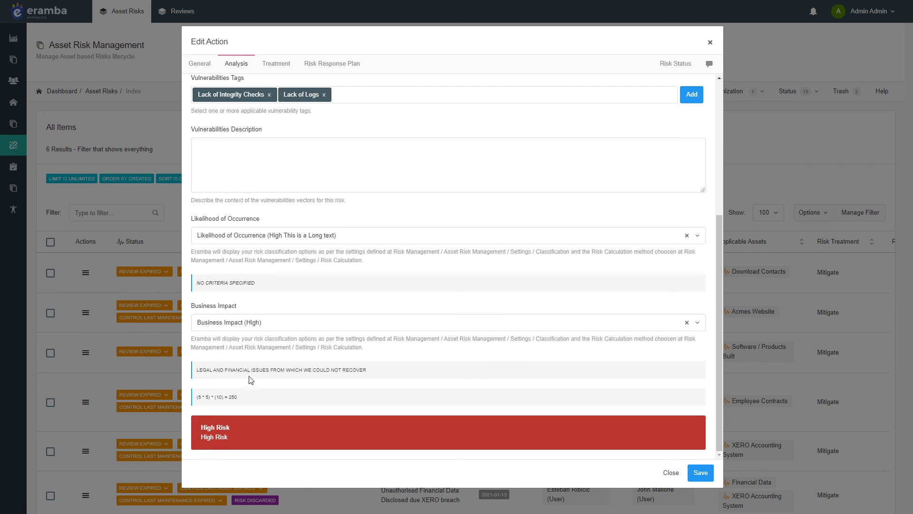
{"action": "scroll", "coordinate": [271, 421], "scroll_direction": "up", "scroll_amount": 10}
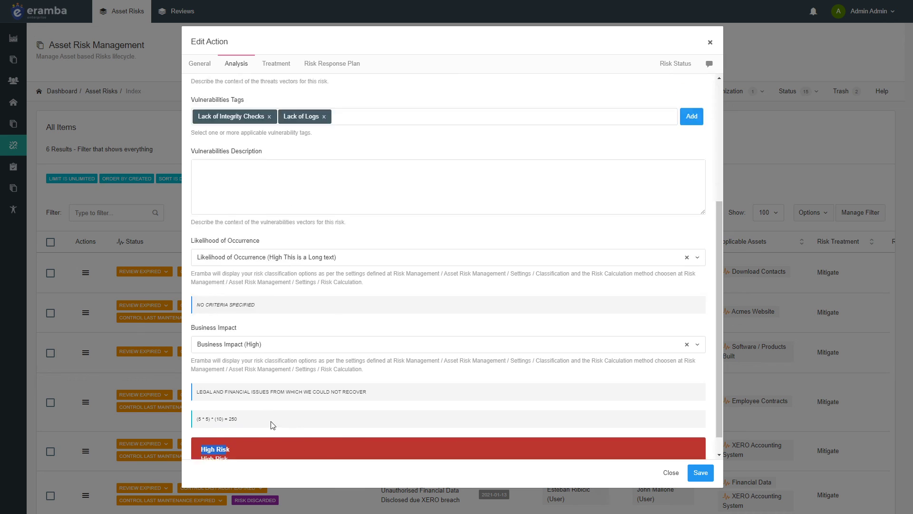
{"action": "left_click", "coordinate": [276, 63]}
{"action": "scroll", "coordinate": [284, 366], "scroll_direction": "down", "scroll_amount": 5}
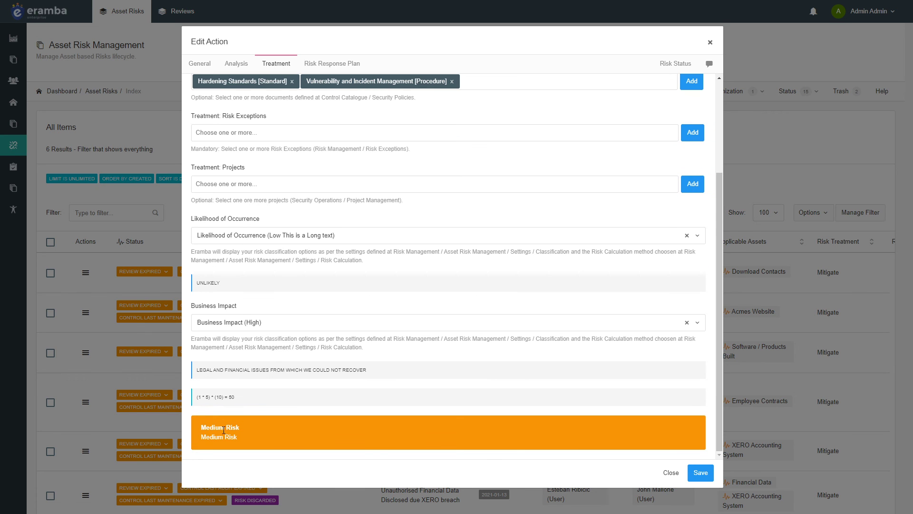
{"action": "triple_click", "coordinate": [203, 431]}
- View the risk's Risk Response Plan documents, close the risk without saving, and look over the asset risk list
{"action": "left_click", "coordinate": [334, 65]}
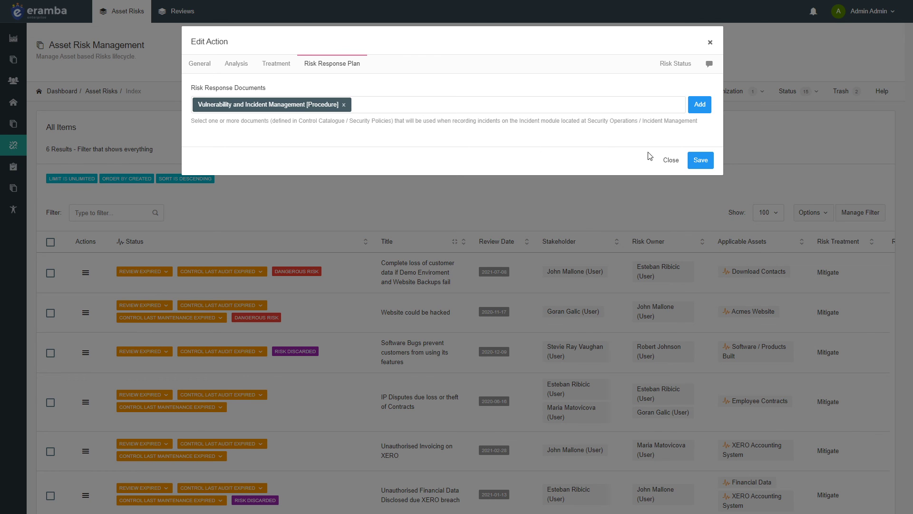
{"action": "left_click", "coordinate": [667, 158]}
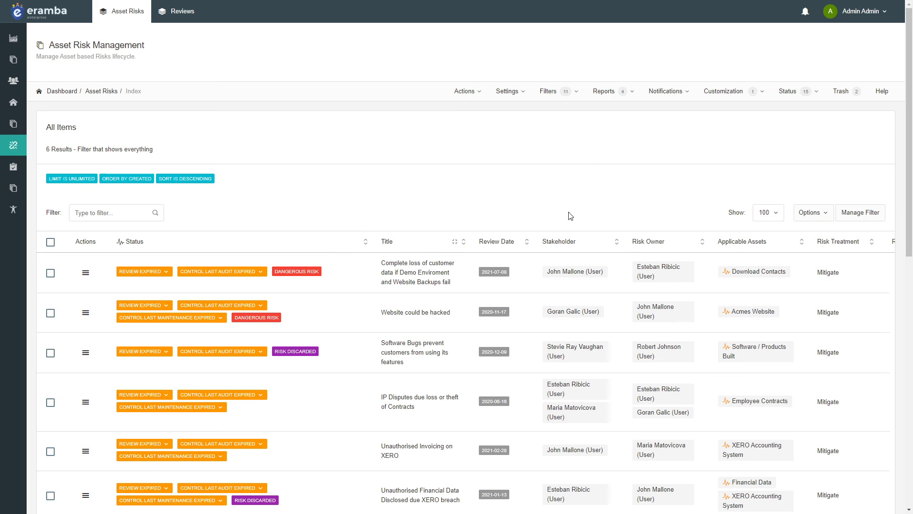
{"action": "scroll", "coordinate": [590, 223], "scroll_direction": "down", "scroll_amount": 5}
{"action": "scroll", "coordinate": [573, 324], "scroll_direction": "up", "scroll_amount": 2}
{"action": "scroll", "coordinate": [546, 331], "scroll_direction": "up", "scroll_amount": 3}
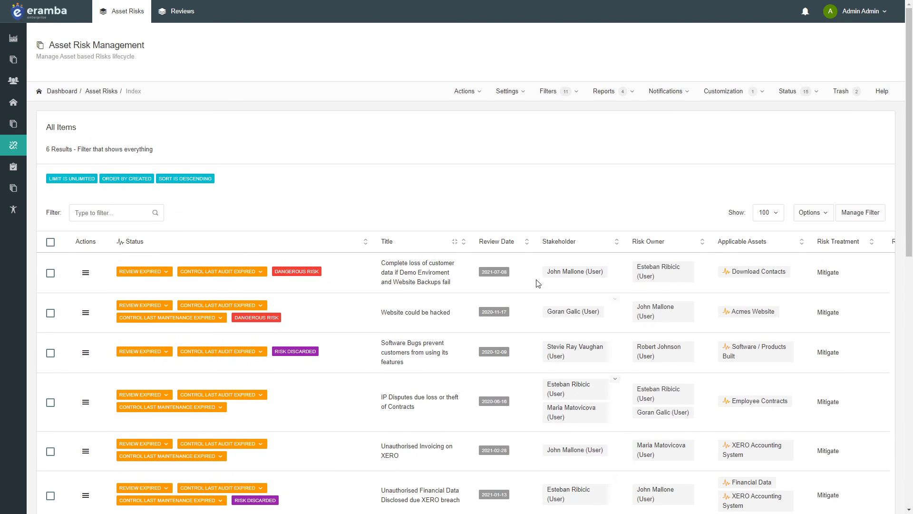